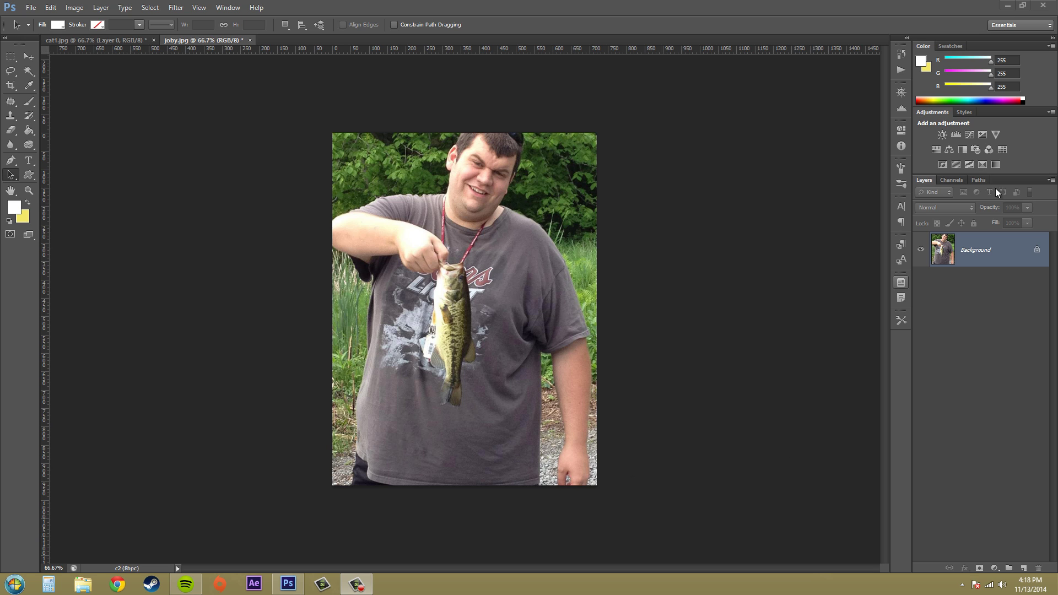
Step: Open the Liquify filter on the fishing photo and reduce the brush size to 200
left_click(175, 9)
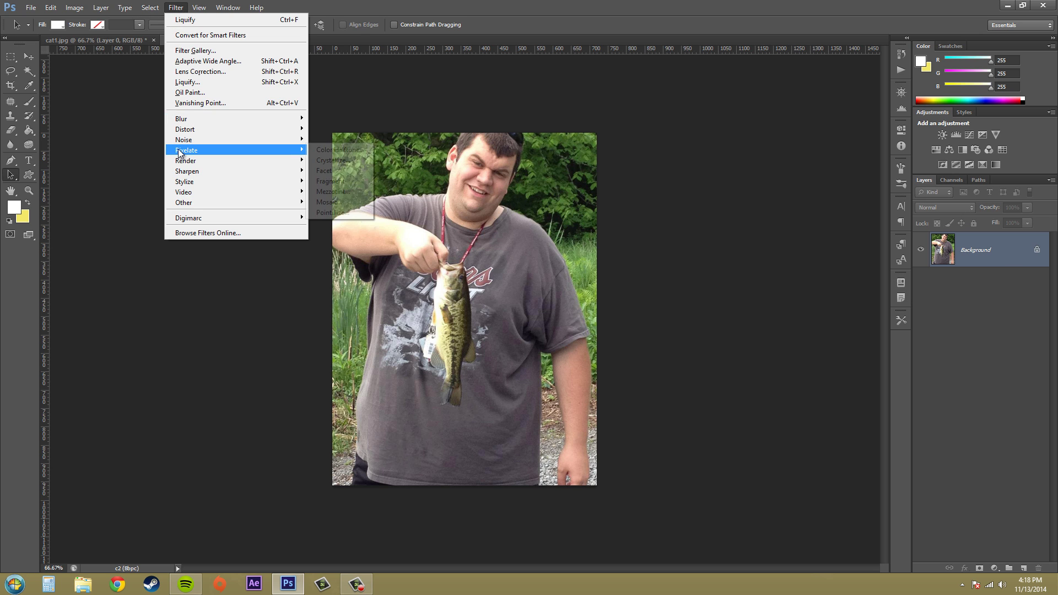
left_click(200, 82)
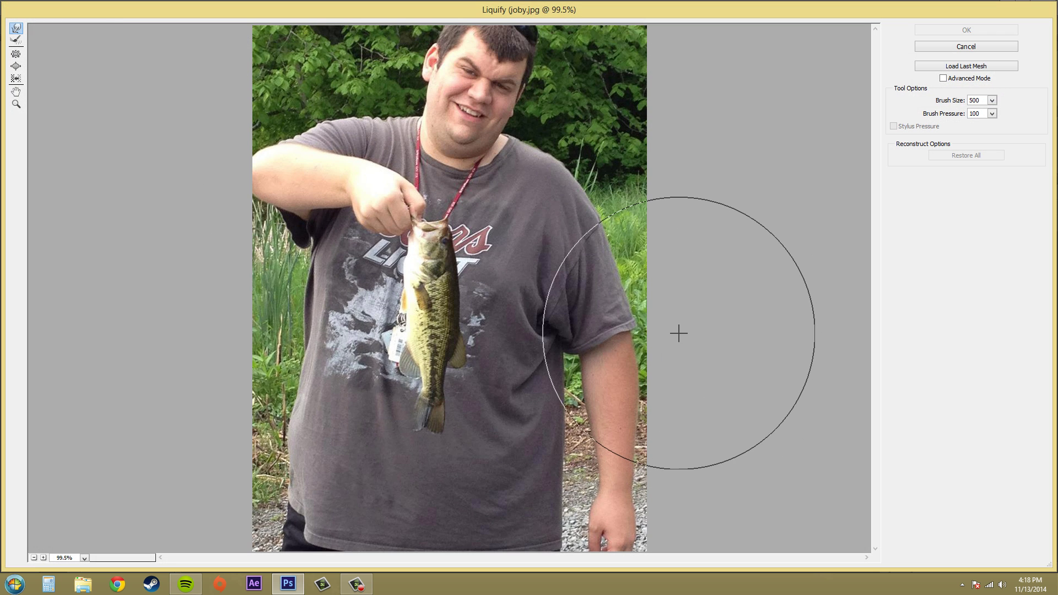
key("bracketleft")
key("bracketleft")
key("bracketleft")
key("bracketleft")
key("bracketleft")
key("bracketleft")
key("bracketleft")
key("bracketleft")
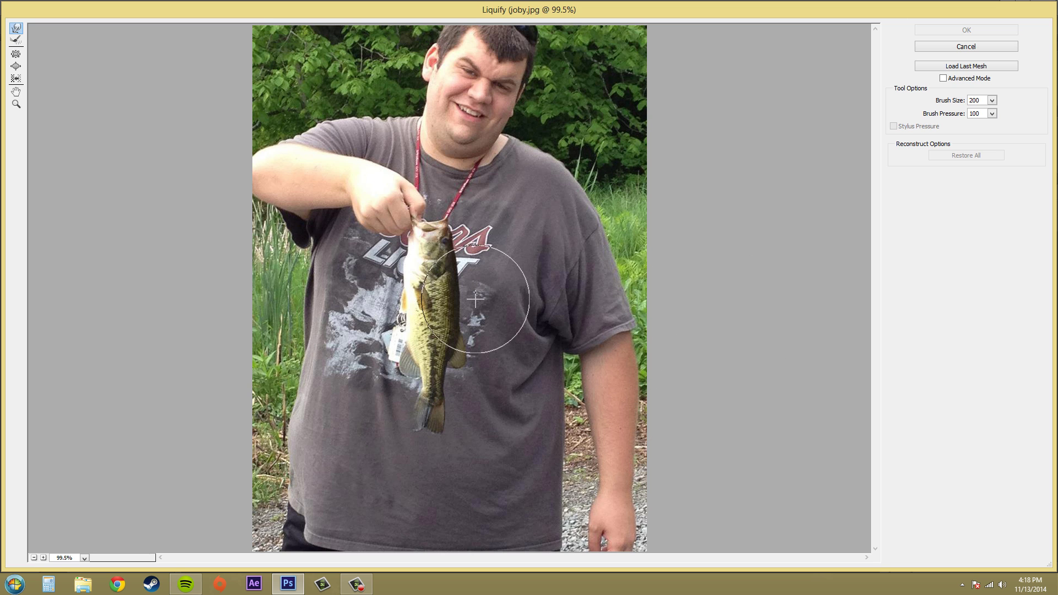
Step: Set the Liquify brush size to 175 and turn on Advanced Mode
key("bracketright")
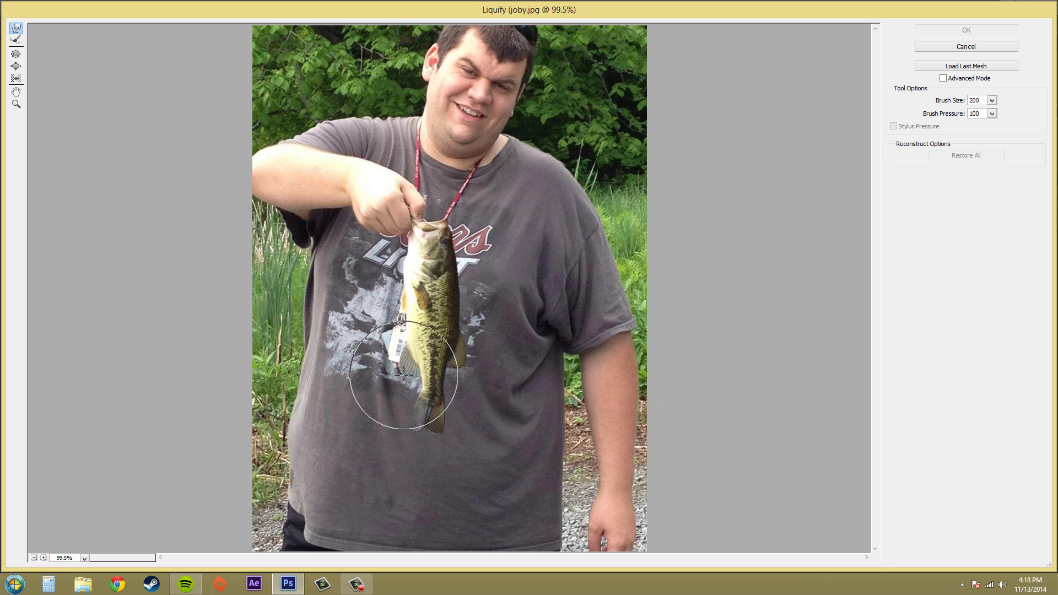
key("bracketright")
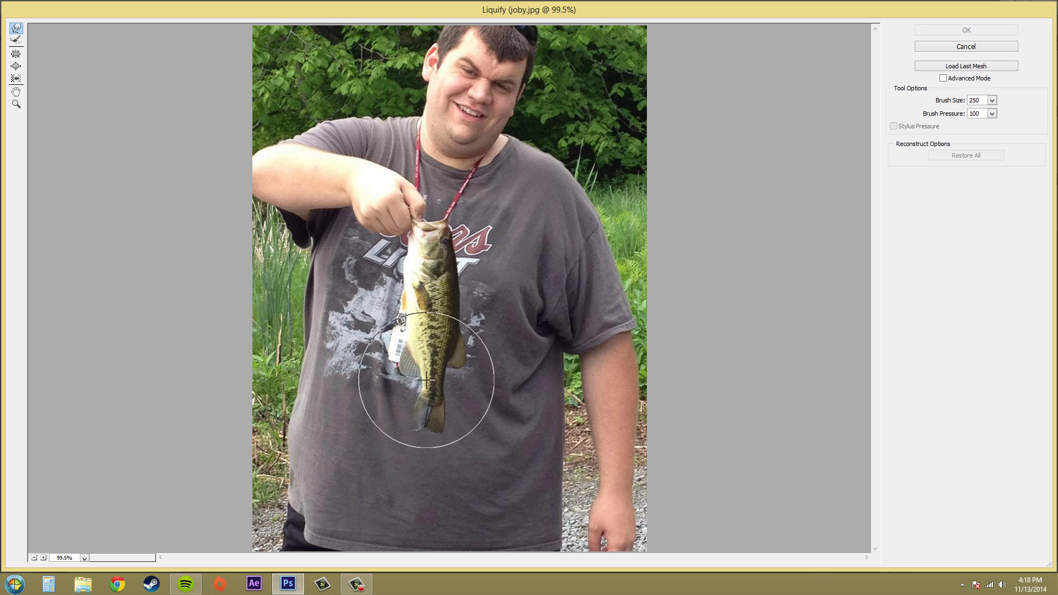
key("bracketleft")
key("bracketleft")
key("bracketright")
key("bracketright")
key("bracketright")
key("bracketright")
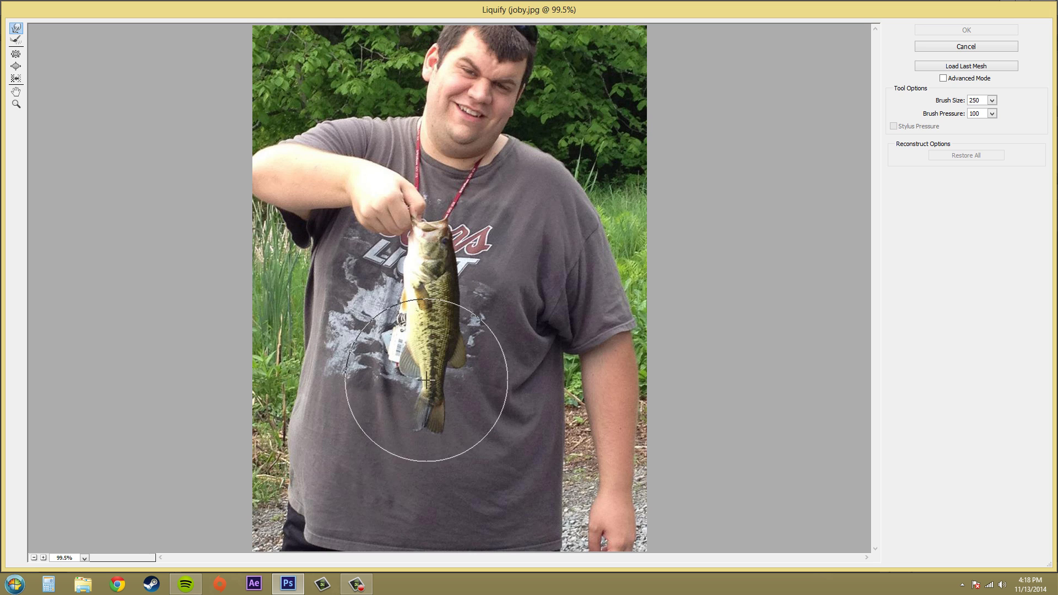
left_click(993, 101)
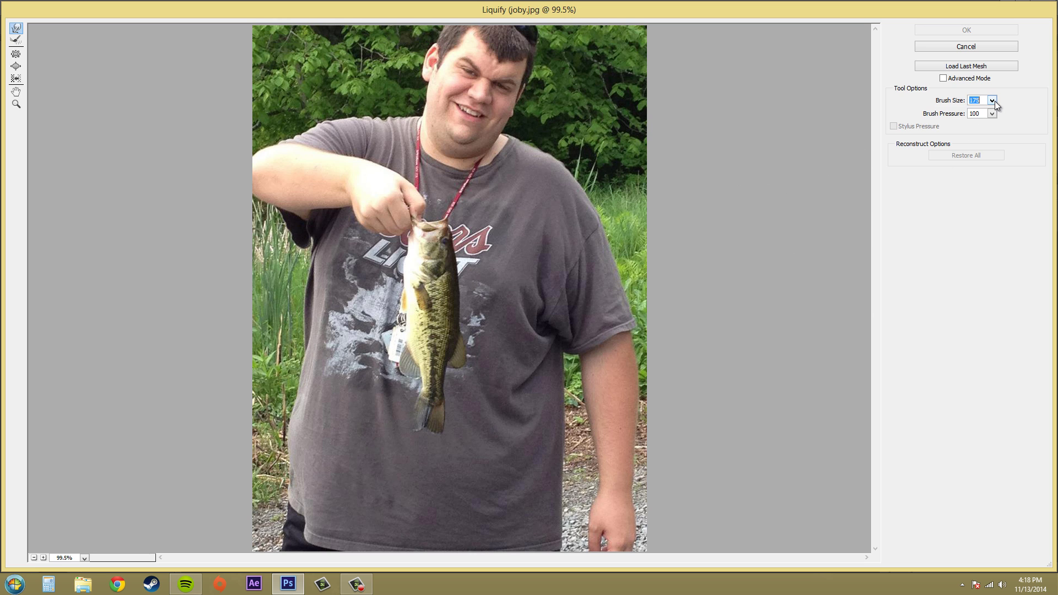
left_click(992, 114)
left_click(994, 114)
left_click(943, 79)
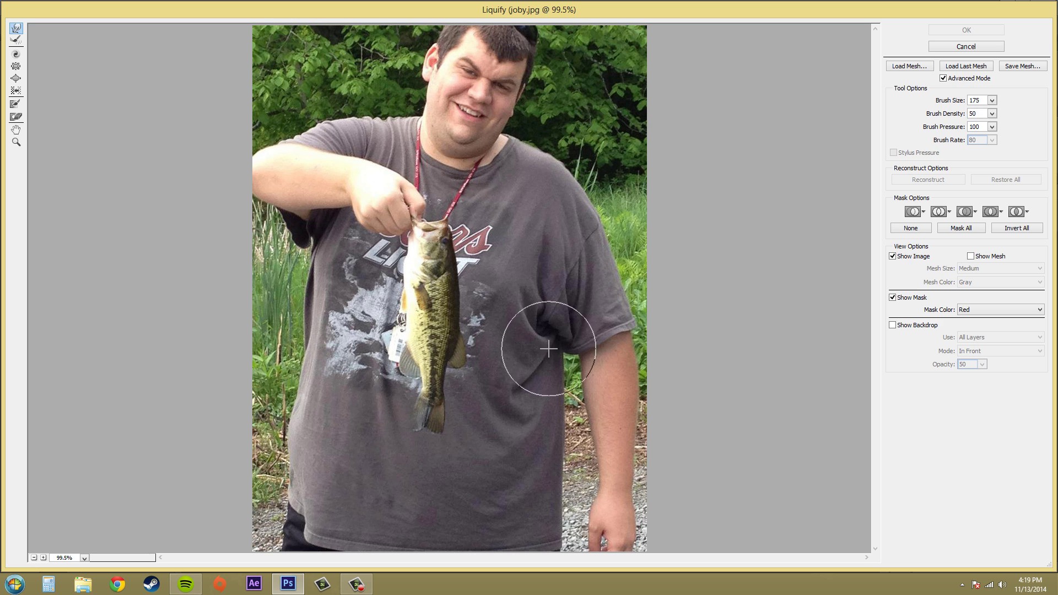
Step: Try pushing the shirt's waist below the lowered arm inward with Forward Warp, and undo the strokes
mouse_move(551, 372)
left_mouse_down()
mouse_move(569, 419)
mouse_move(510, 432)
mouse_move(551, 483)
mouse_move(503, 493)
mouse_move(574, 525)
mouse_move(515, 512)
mouse_move(550, 483)
mouse_move(475, 465)
mouse_move(526, 456)
mouse_move(446, 425)
left_mouse_up()
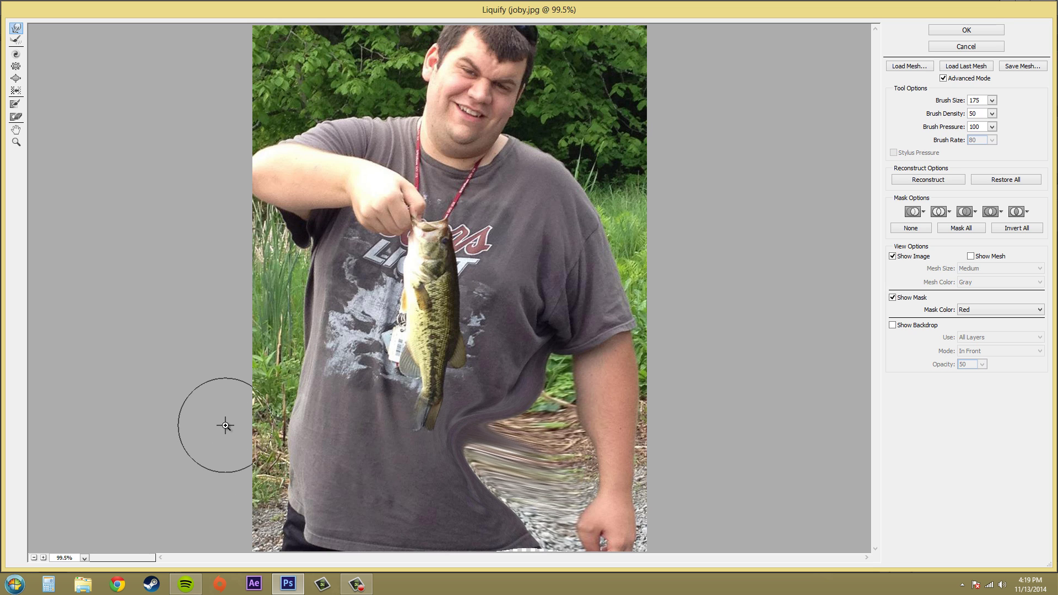
key("ctrl+alt+z")
key("ctrl+alt+z")
key("ctrl+alt+z")
key("ctrl+alt+z")
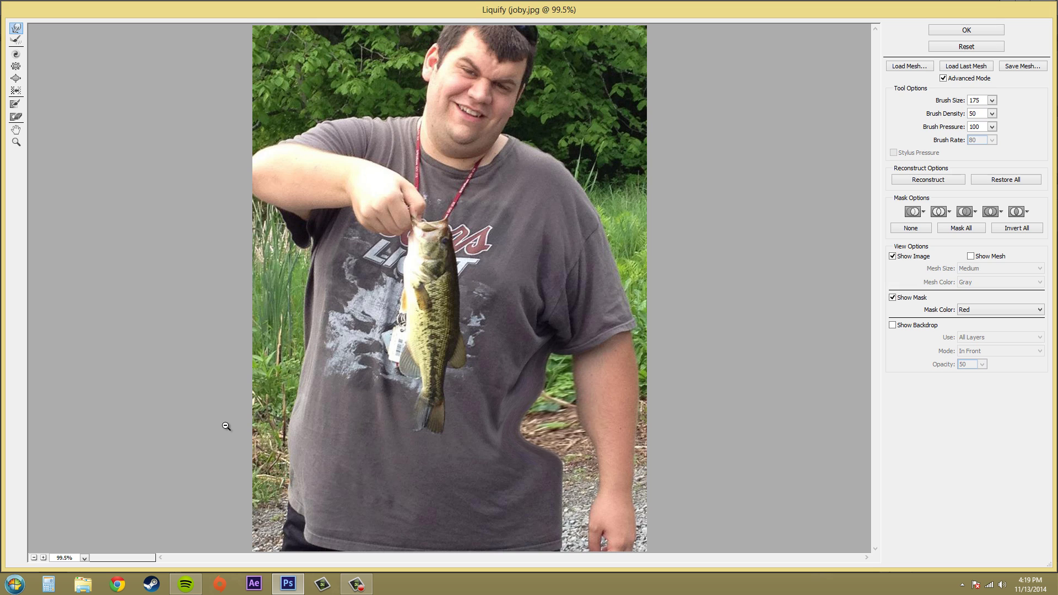
key("ctrl+alt+z")
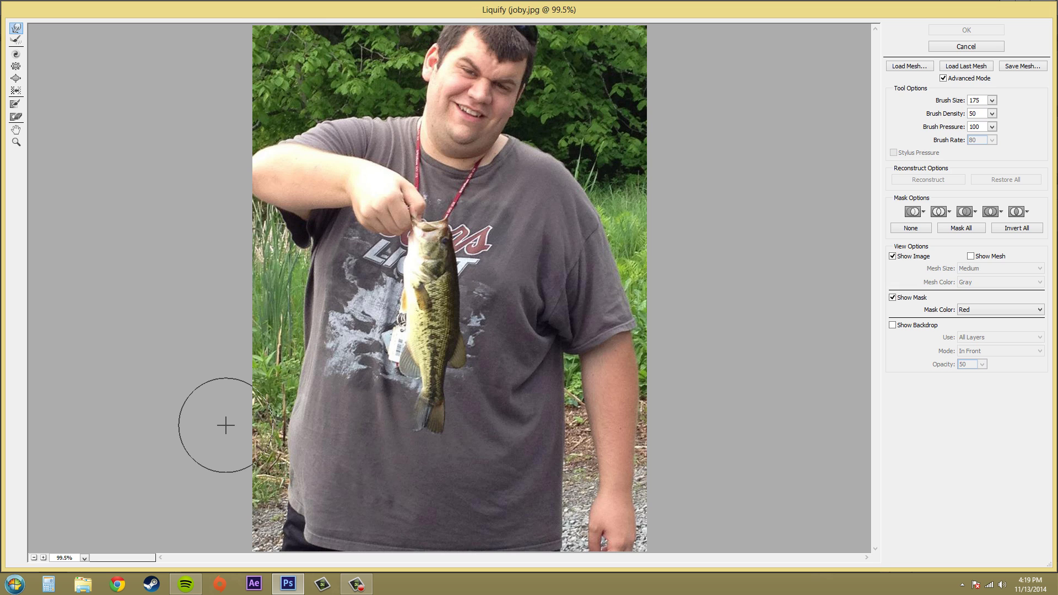
Step: Try nudging the shirt's waist edge slightly inward with Forward Warp and restore it with the Reconstruct tool
left_click(13, 42)
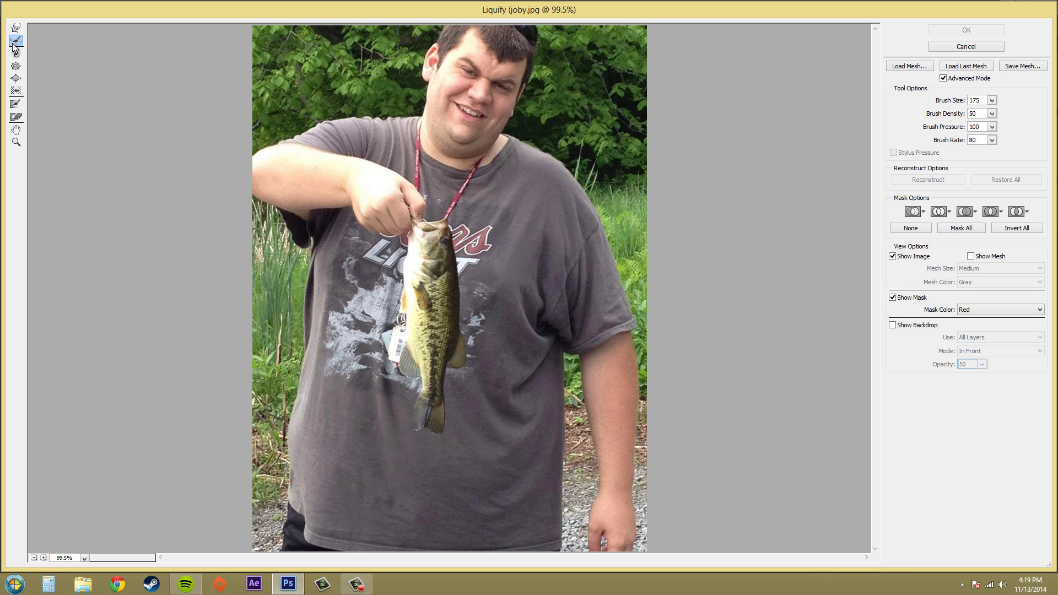
left_click(16, 27)
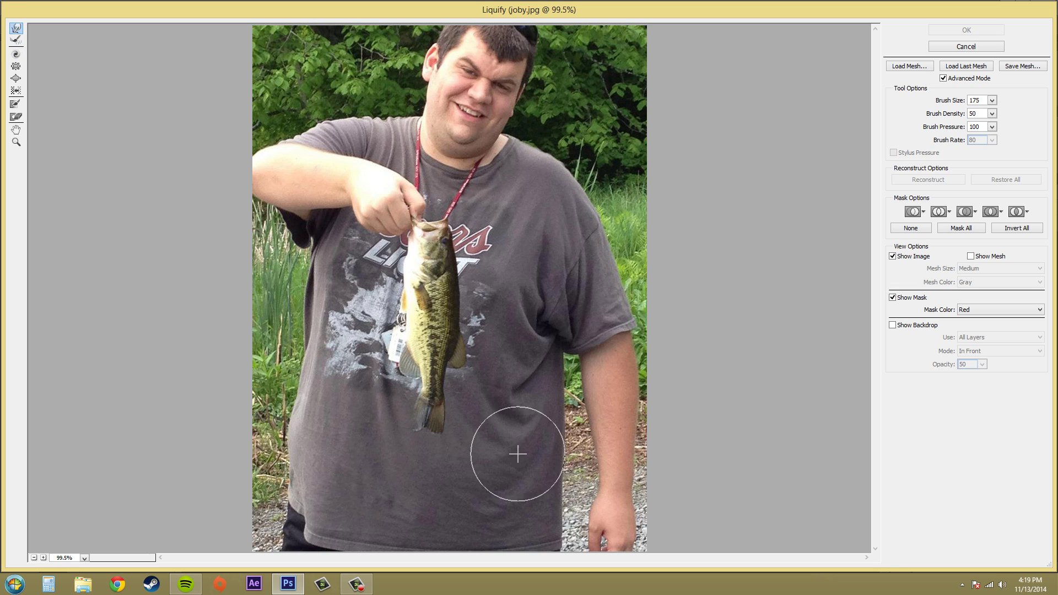
mouse_move(555, 441)
left_mouse_down()
mouse_move(508, 442)
mouse_move(539, 444)
left_mouse_up()
left_click(16, 40)
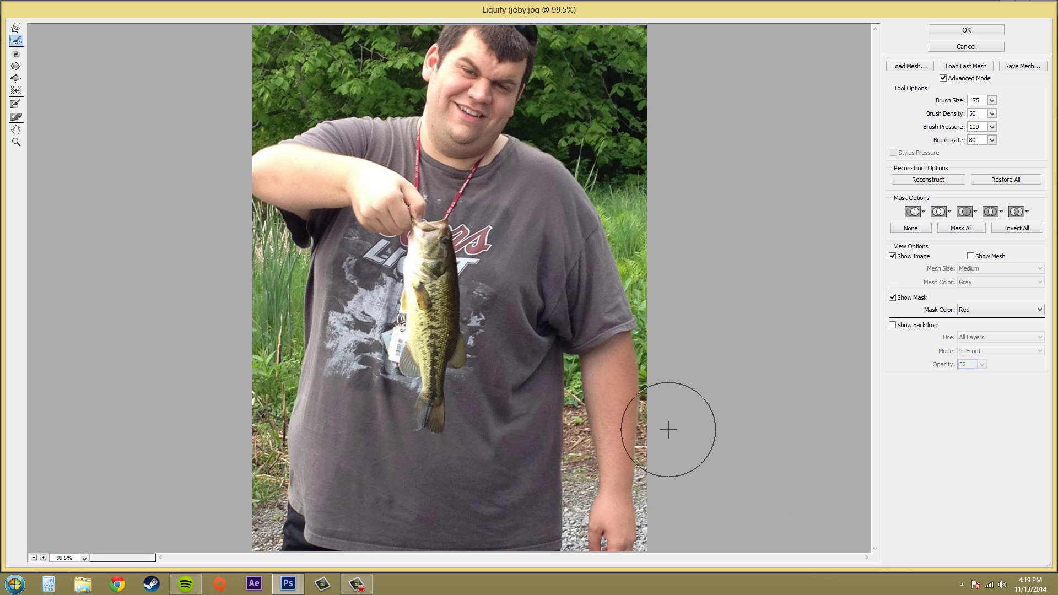
Step: Try warping the area around the fish's head and shirt lettering, and restore it with the Reconstruct tool
left_click(16, 27)
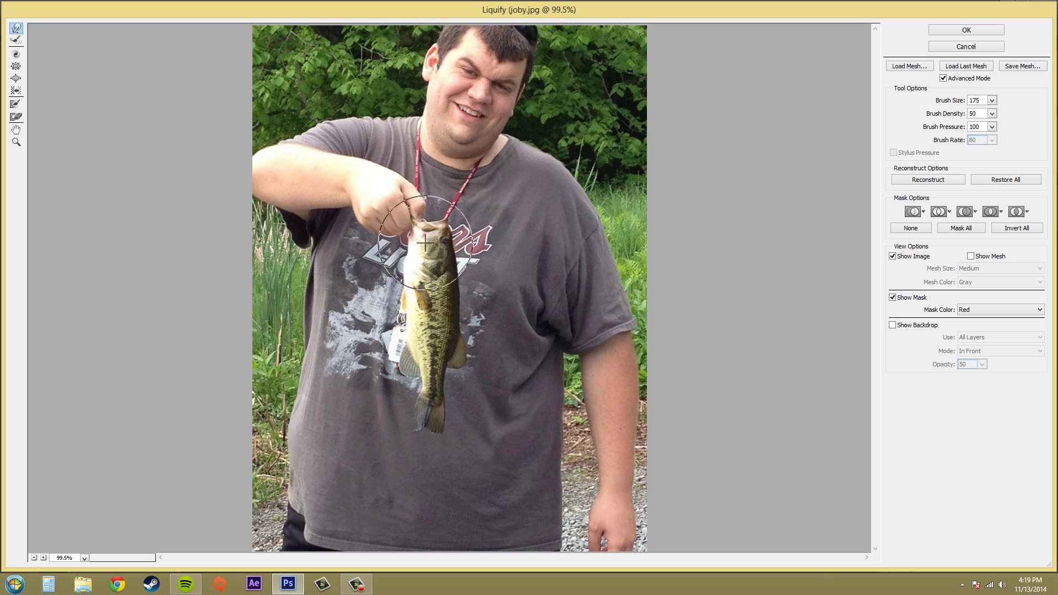
mouse_move(421, 229)
left_mouse_down()
mouse_move(484, 272)
mouse_move(490, 264)
mouse_move(397, 221)
left_mouse_up()
left_click(16, 39)
mouse_move(484, 272)
left_mouse_down()
mouse_move(402, 249)
mouse_move(480, 276)
mouse_move(437, 274)
mouse_move(465, 254)
mouse_move(433, 246)
mouse_move(473, 240)
mouse_move(420, 236)
mouse_move(489, 243)
mouse_move(404, 231)
mouse_move(434, 229)
mouse_move(469, 260)
mouse_move(410, 262)
mouse_move(488, 289)
mouse_move(410, 291)
mouse_move(472, 246)
mouse_move(355, 243)
mouse_move(464, 222)
mouse_move(355, 220)
mouse_move(385, 231)
mouse_move(448, 206)
mouse_move(393, 197)
mouse_move(433, 251)
mouse_move(391, 215)
mouse_move(408, 257)
mouse_move(462, 268)
mouse_move(445, 238)
mouse_move(492, 250)
mouse_move(408, 281)
mouse_move(475, 249)
left_mouse_up()
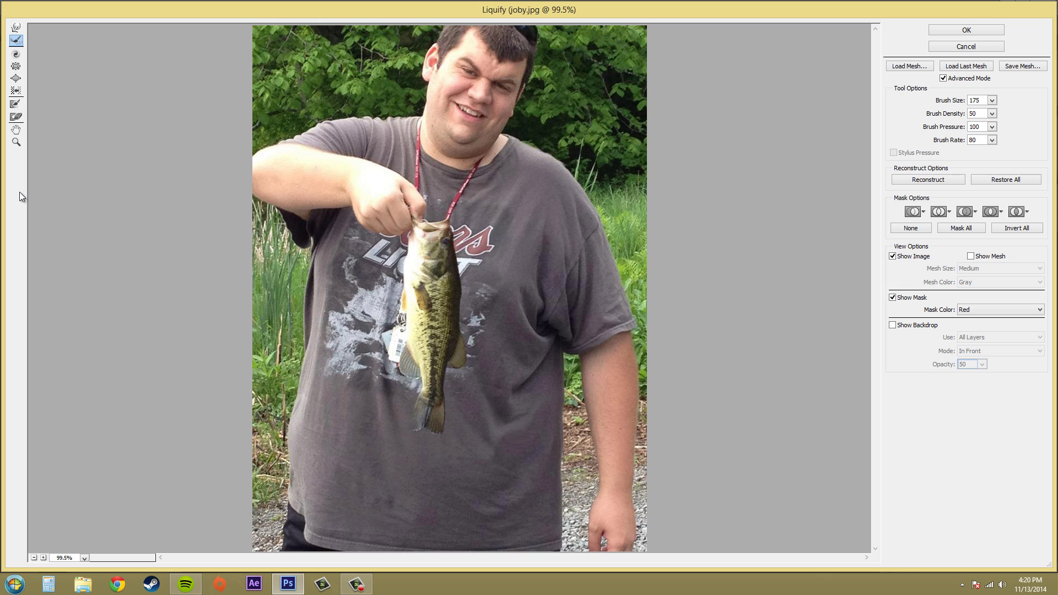
Step: Try twirling the fish's head and the hand with the Twirl Clockwise tool at brush size 400, and undo it
left_click(16, 54)
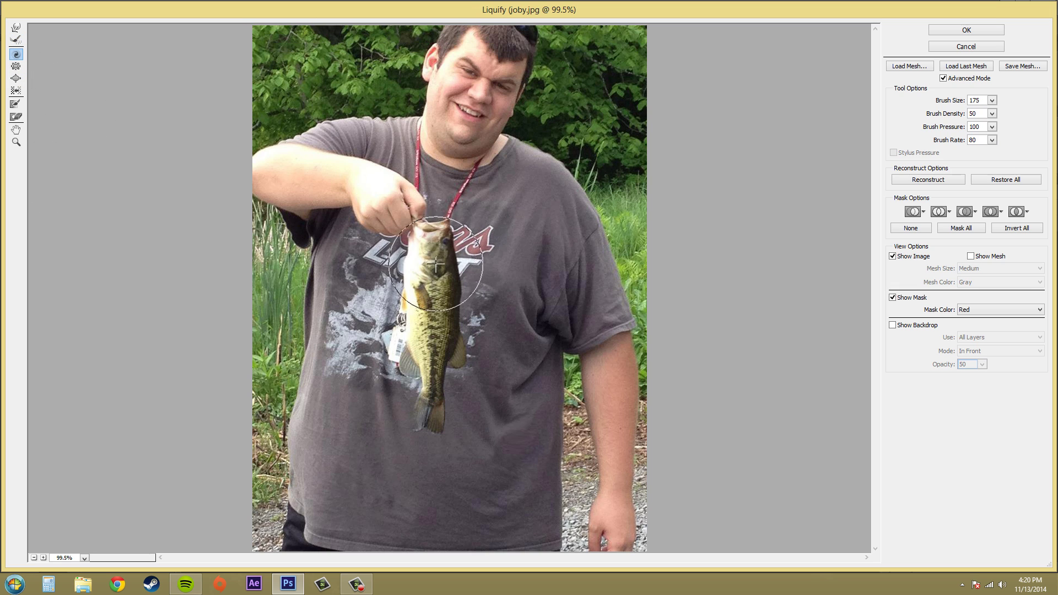
key("bracketright")
key("bracketright")
key("bracketright")
key("bracketright")
key("bracketright")
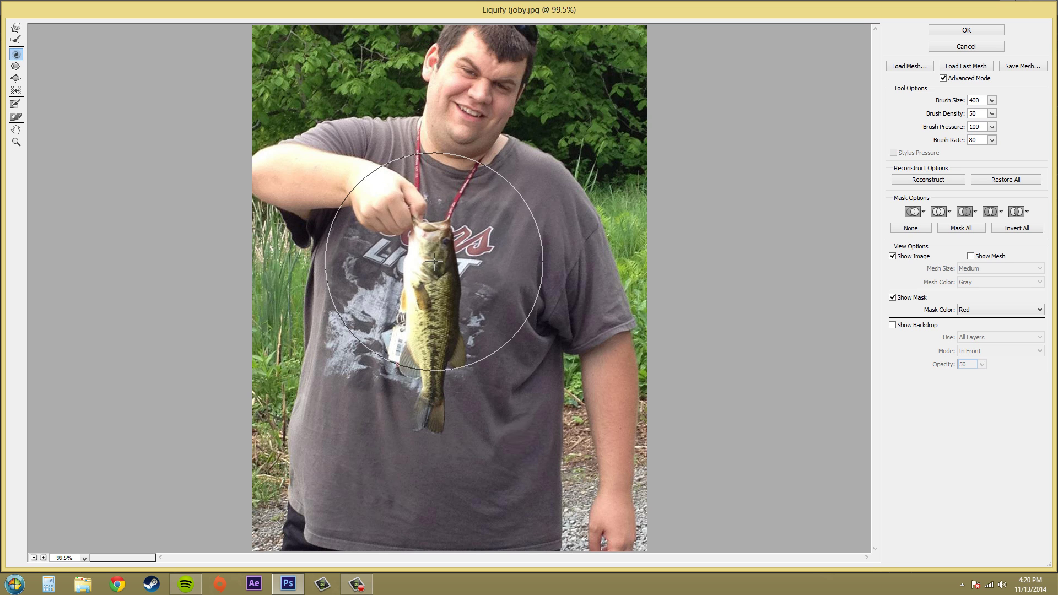
key("bracketright")
key("bracketright")
key("bracketright")
key("bracketright")
left_click_drag(438, 261, 426, 264)
key("ctrl+z")
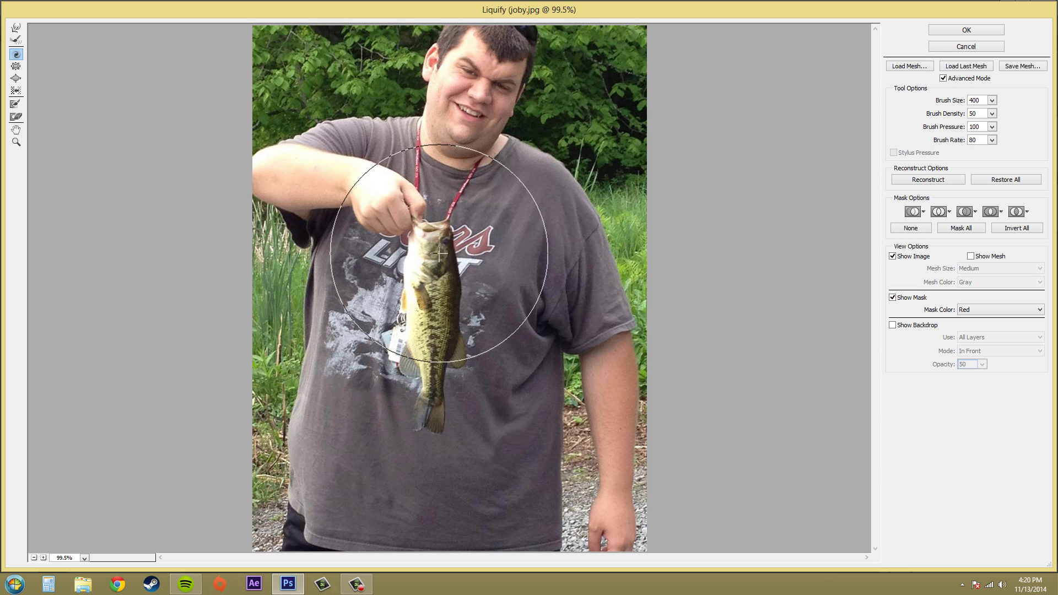
left_click_drag(439, 254, 439, 254)
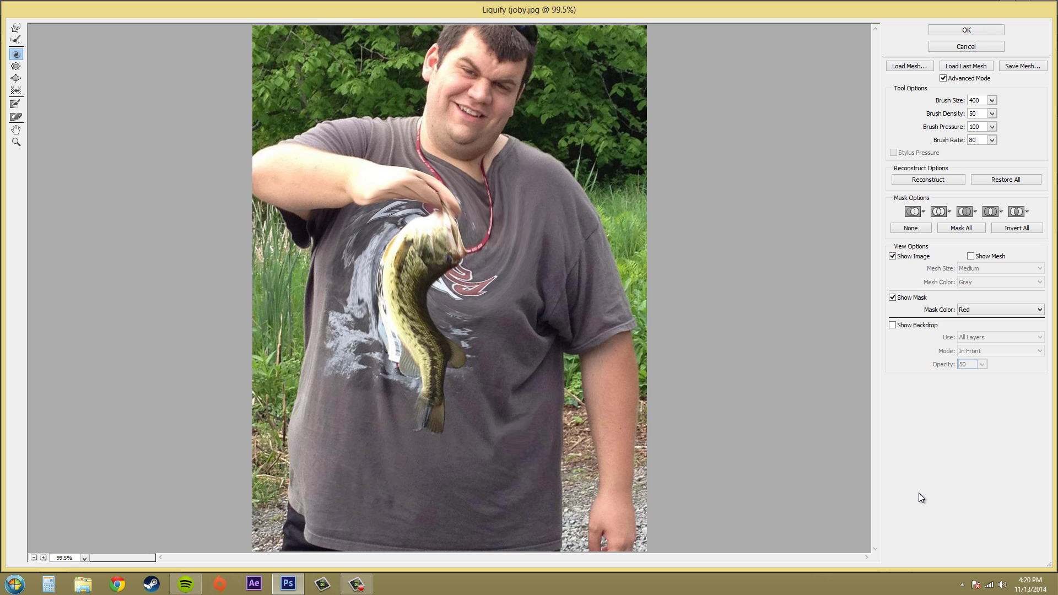
key("ctrl+alt+z")
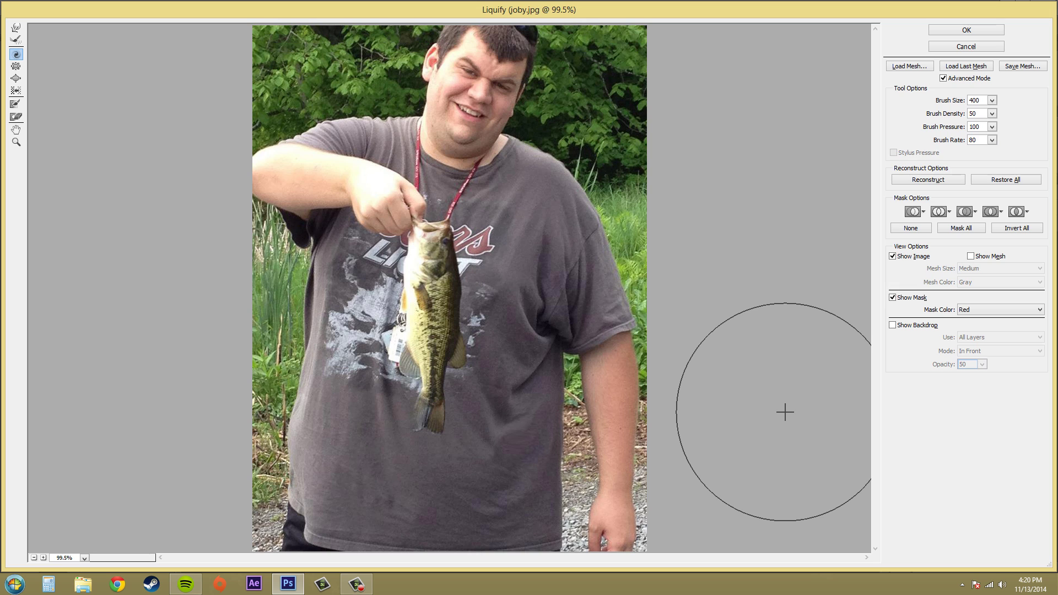
Step: Try shrinking the man's face with the Pucker tool at brush size 250
left_click(16, 66)
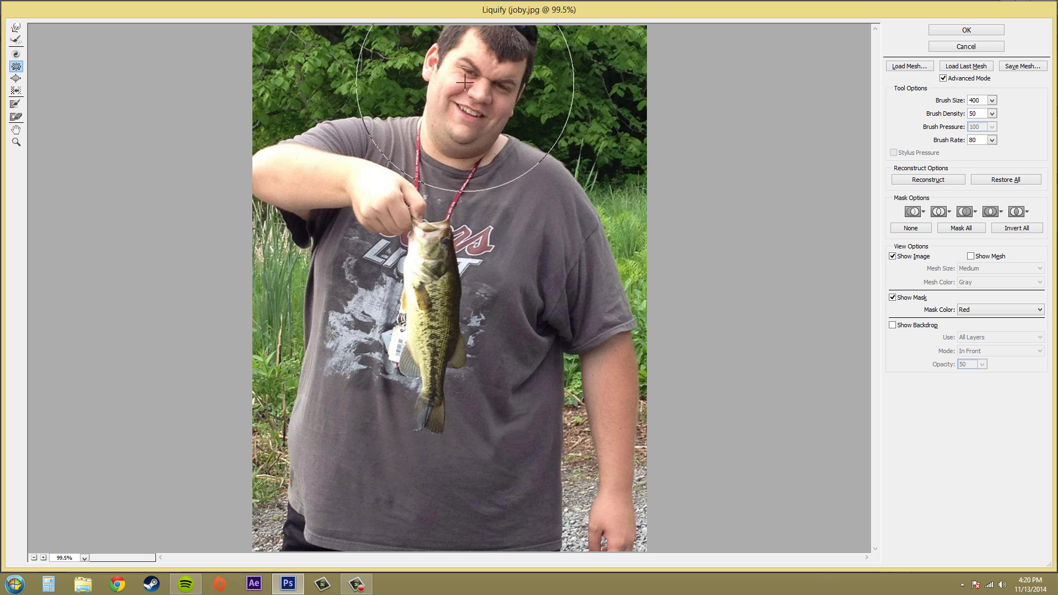
key("bracketleft")
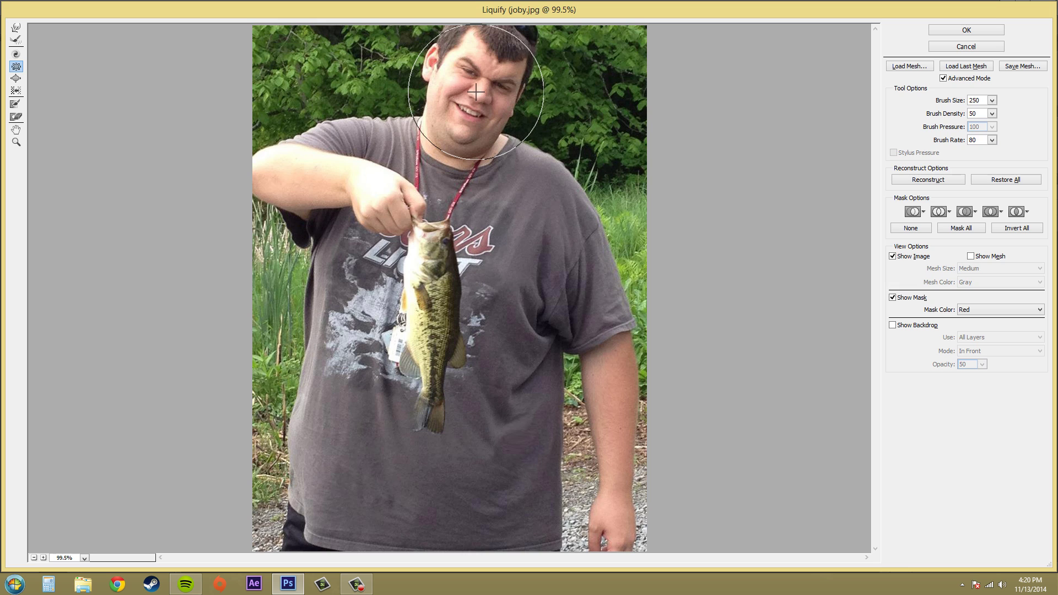
left_click_drag(476, 93, 476, 93)
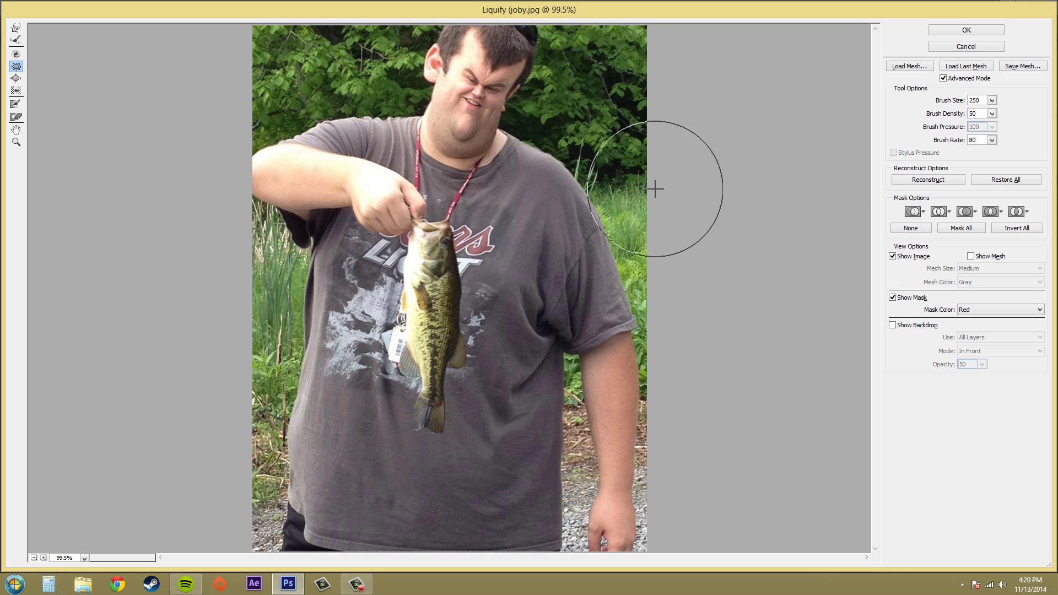
Step: Try enlarging the centre of the man's face with the Bloat tool, and undo it
left_click(18, 79)
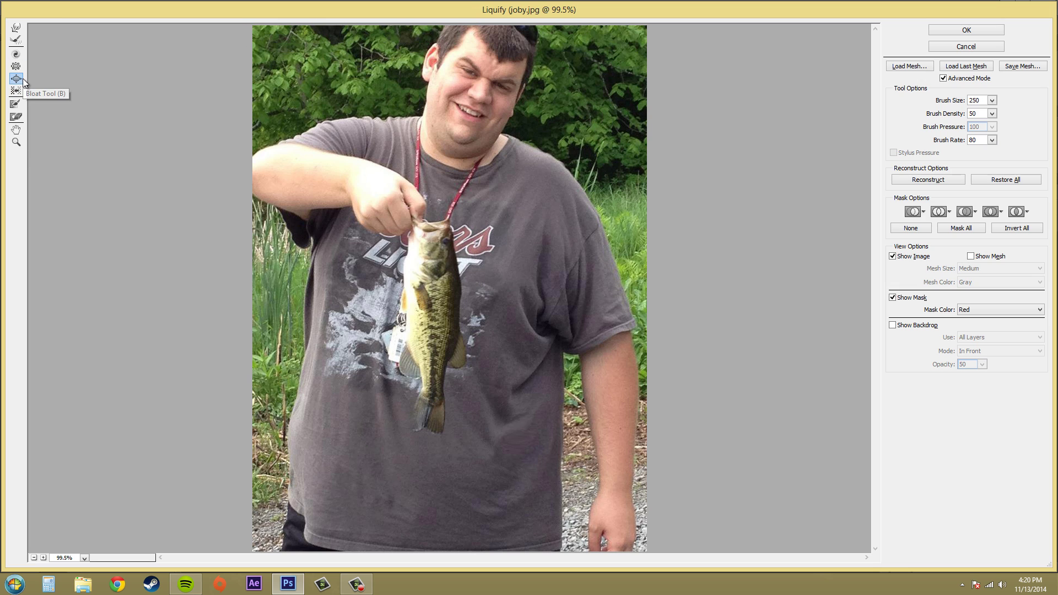
left_click(480, 95)
left_click_drag(481, 95, 480, 94)
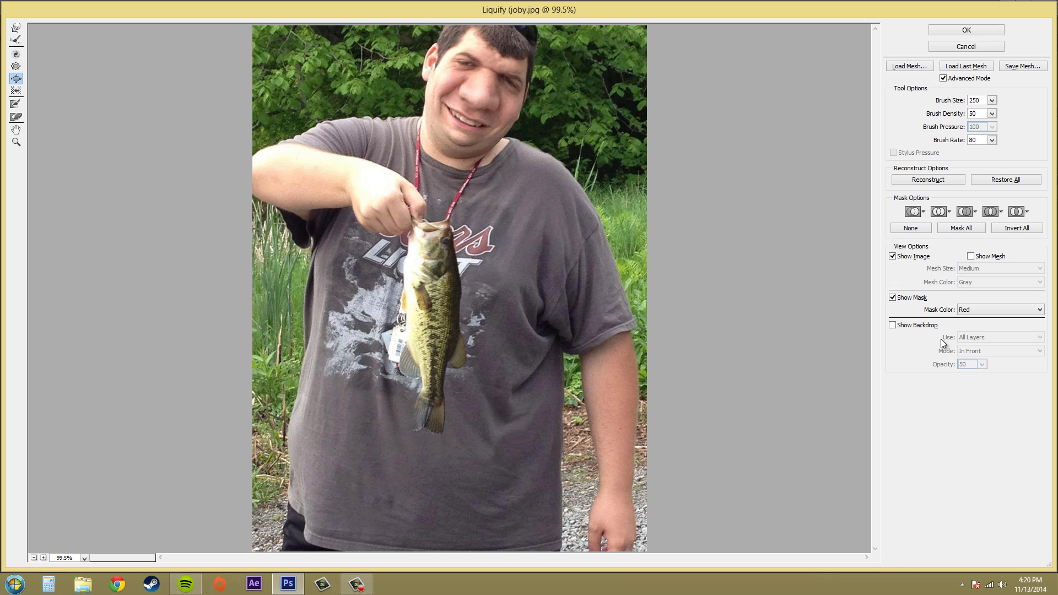
key("ctrl+z")
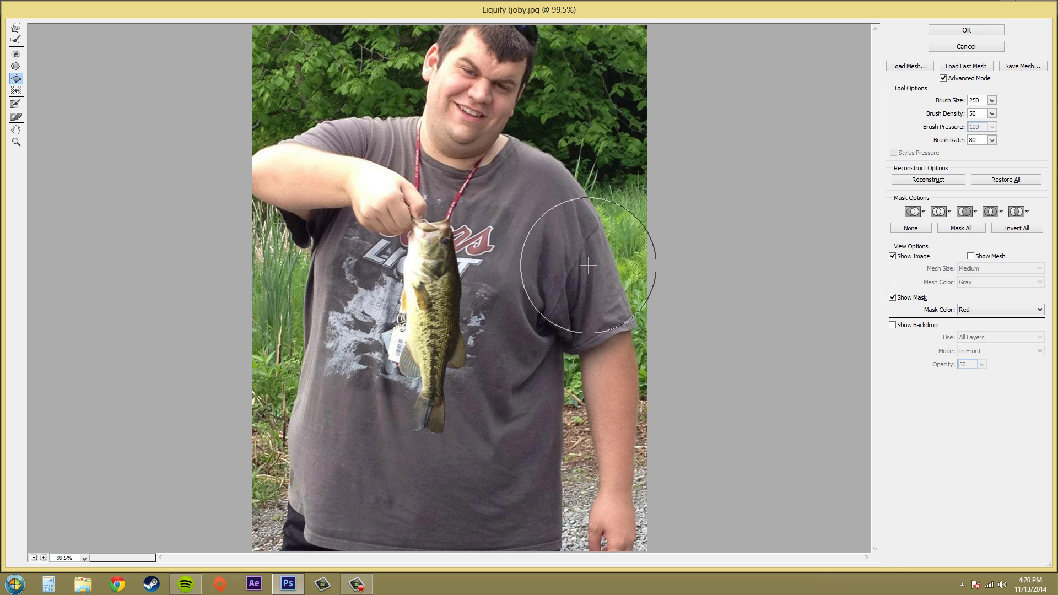
Step: Try distorting the raised arm, hand and fish's head with one Push Left stroke, and undo it
left_click(16, 92)
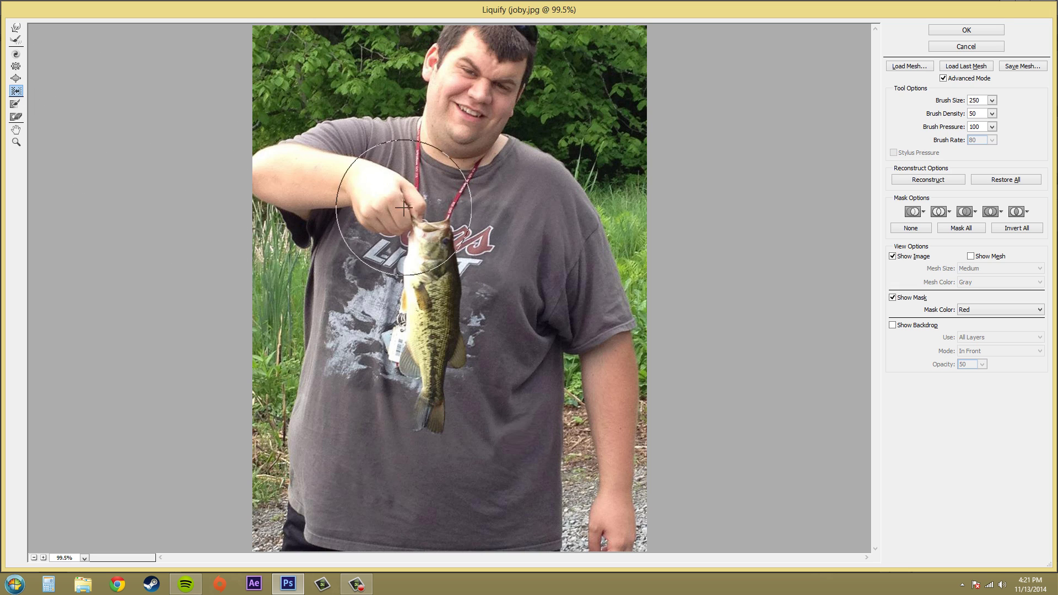
mouse_move(446, 244)
left_mouse_down()
mouse_move(314, 248)
mouse_move(80, 220)
left_mouse_up()
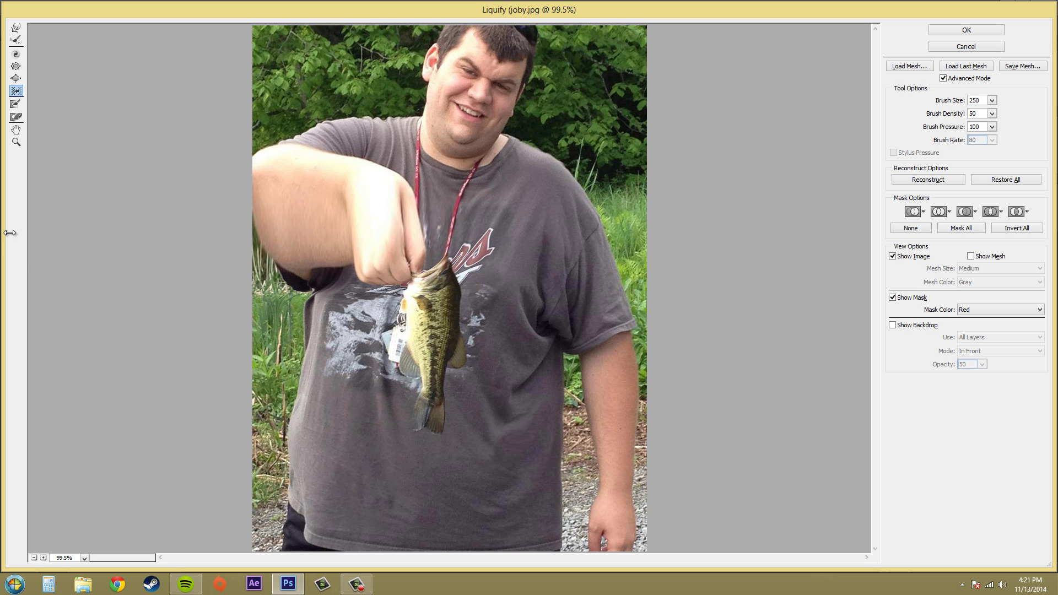
key("ctrl+z")
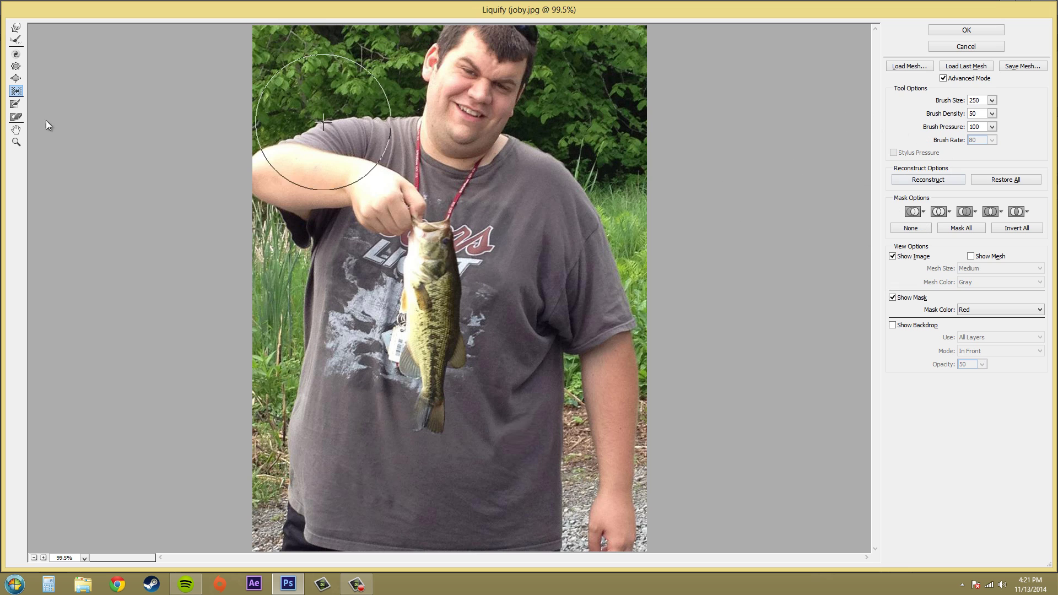
Step: Paint a freeze mask over the whole fish, from the hand down to the tail
left_click(16, 105)
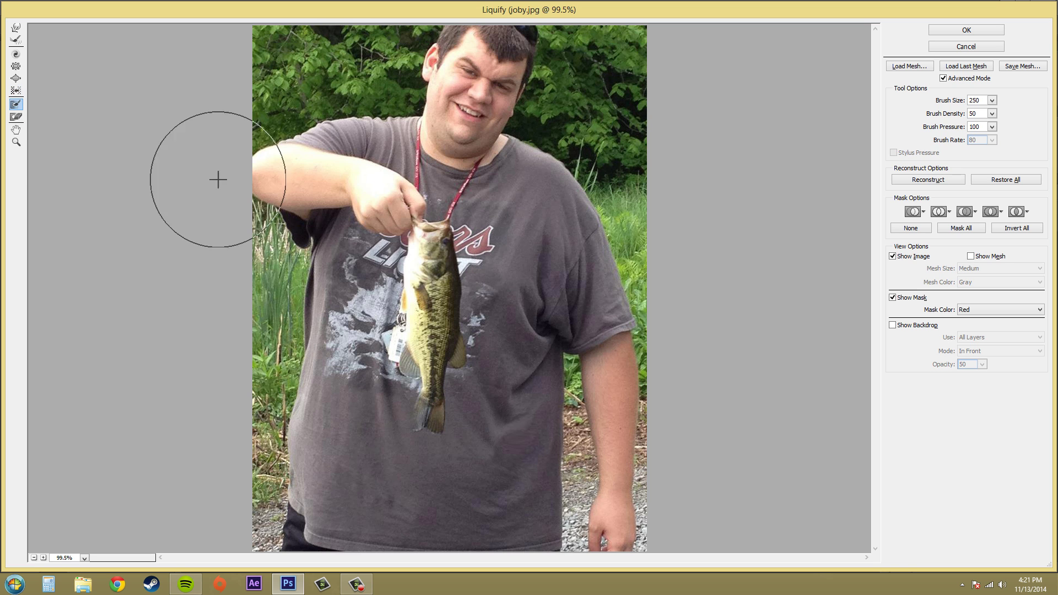
left_click(429, 249)
left_click_drag(430, 249, 429, 386)
Step: Try warping the shirt beside the frozen fish with Forward Warp, and undo the stroke
left_click(16, 27)
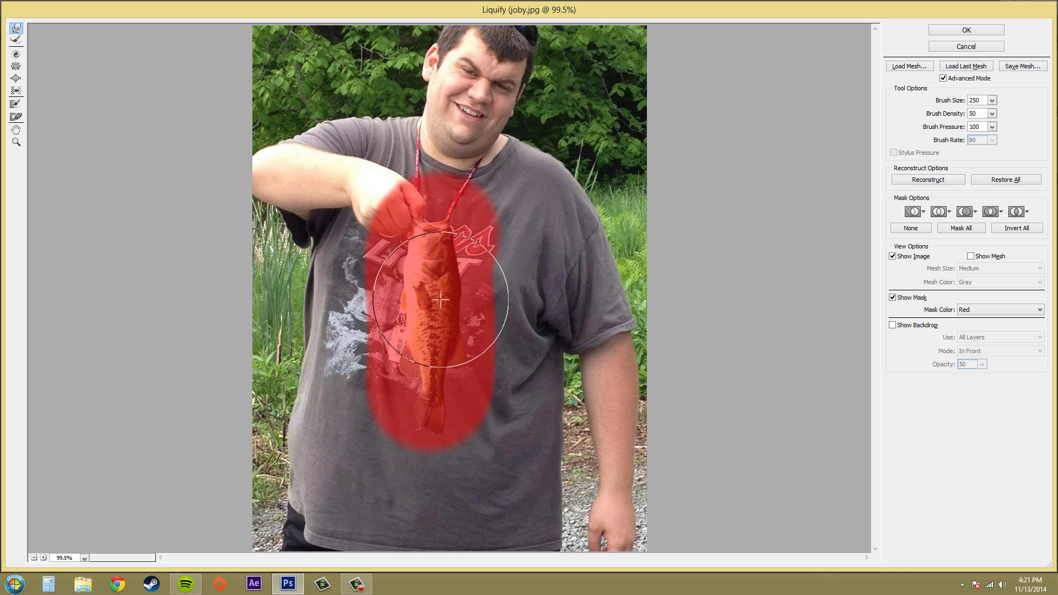
mouse_move(523, 302)
left_mouse_down()
mouse_move(467, 192)
mouse_move(339, 292)
mouse_move(413, 436)
mouse_move(484, 245)
mouse_move(550, 232)
left_mouse_up()
key("ctrl+z")
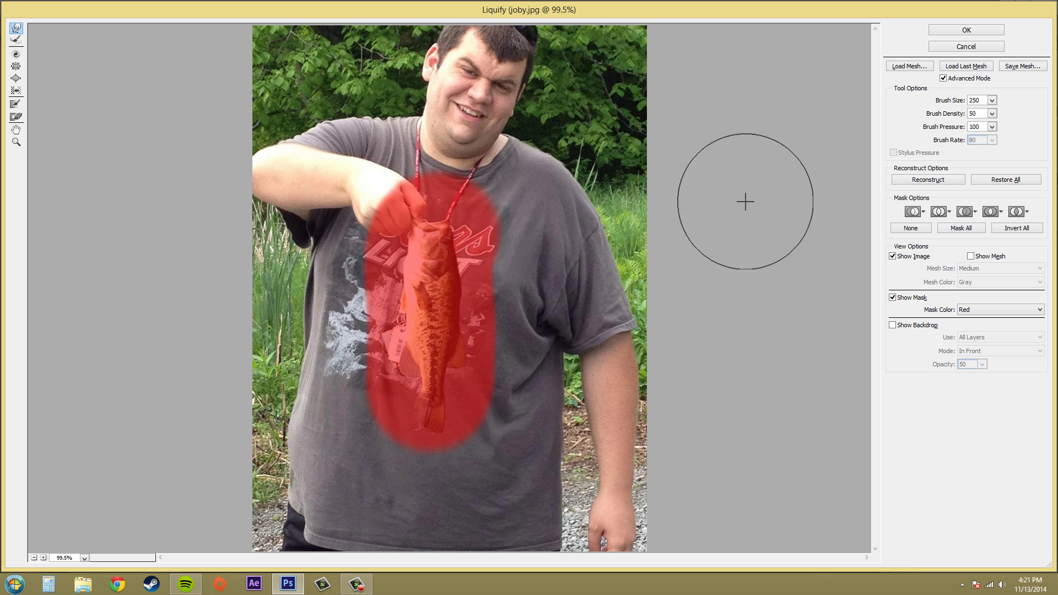
Step: Erase the entire freeze mask over the fish with the Thaw Mask tool and switch to the Hand tool
left_click(15, 118)
mouse_move(354, 189)
left_mouse_down()
mouse_move(407, 204)
mouse_move(457, 252)
mouse_move(411, 406)
left_mouse_up()
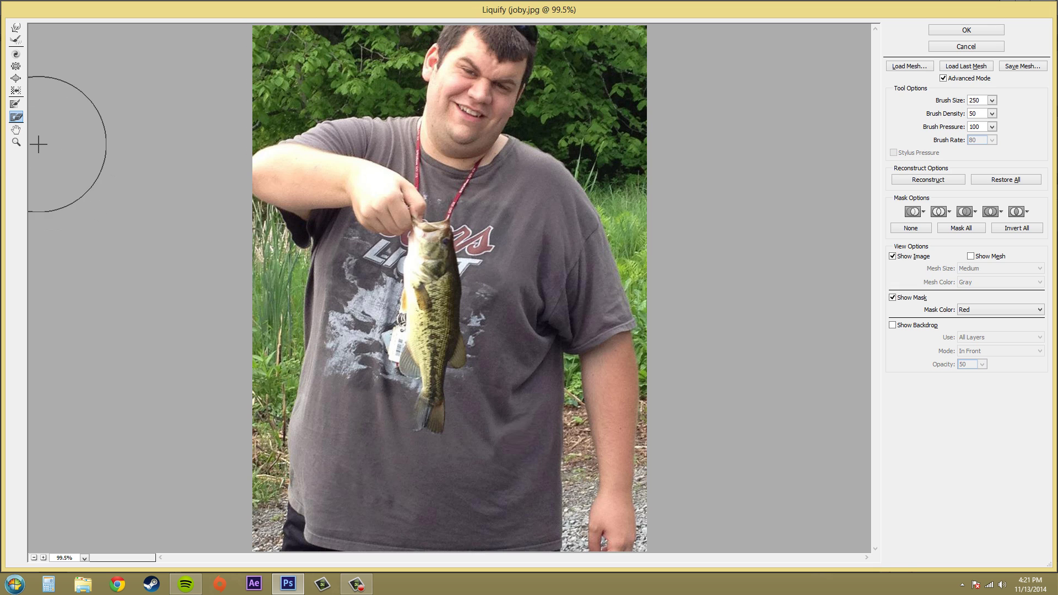
left_click(16, 130)
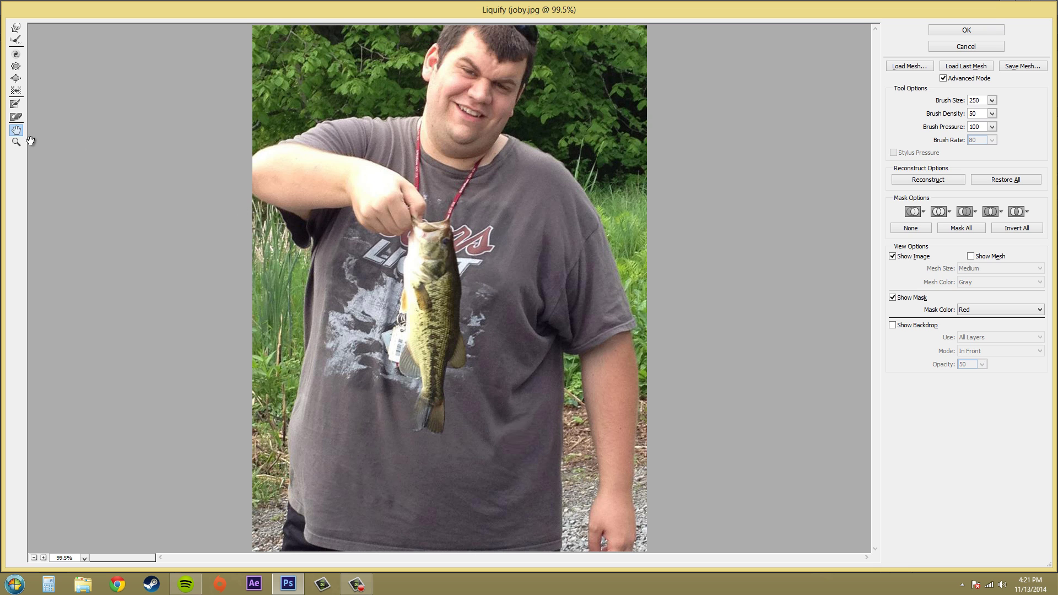
Step: Magnify the shirt and fish with a Zoom tool marquee, undo the freeze mask changes, and return the zoom to 100%
left_click_drag(551, 110, 702, 333)
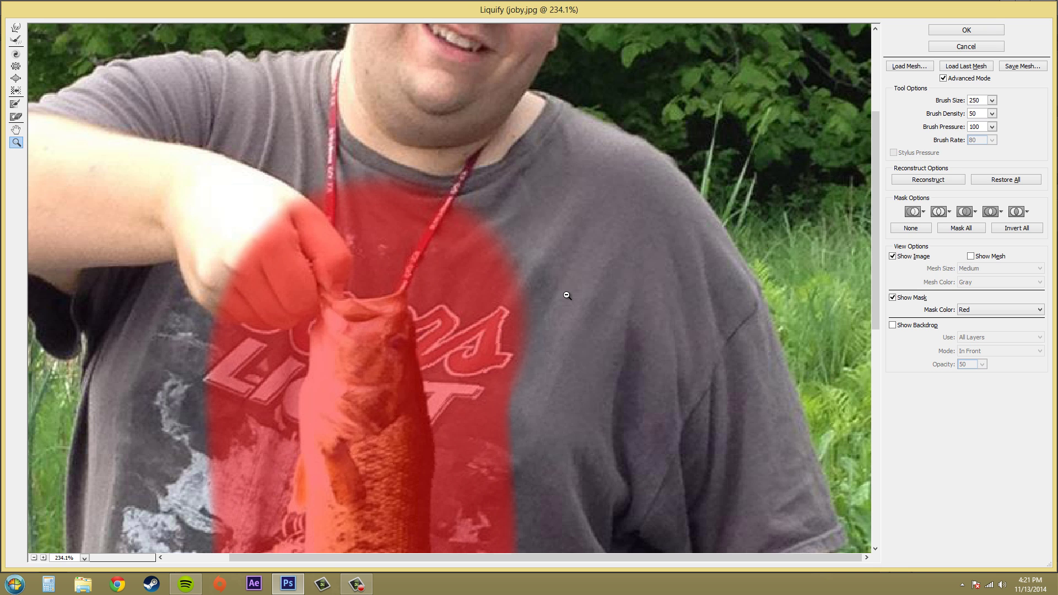
key("ctrl+alt+z")
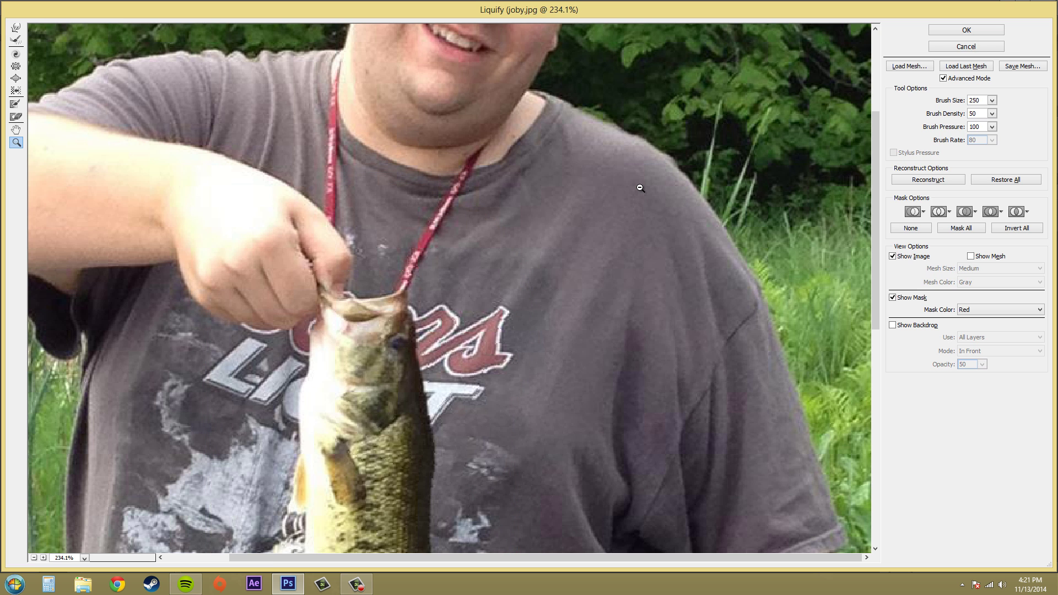
left_click(532, 161, "alt")
left_click(451, 242, "alt")
left_click(450, 243, "alt")
left_click(452, 243, "alt")
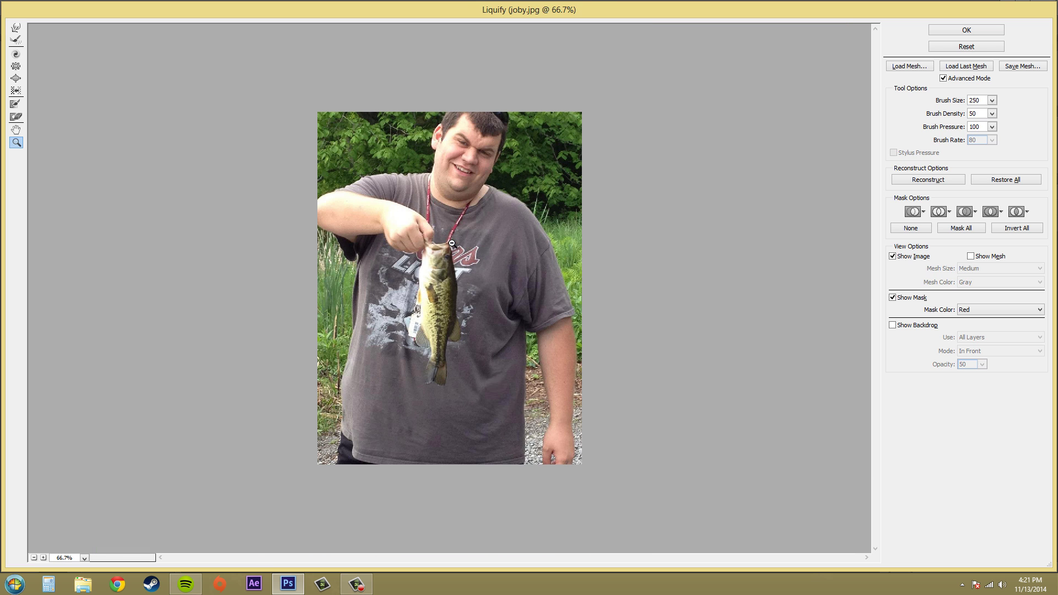
left_click(451, 243)
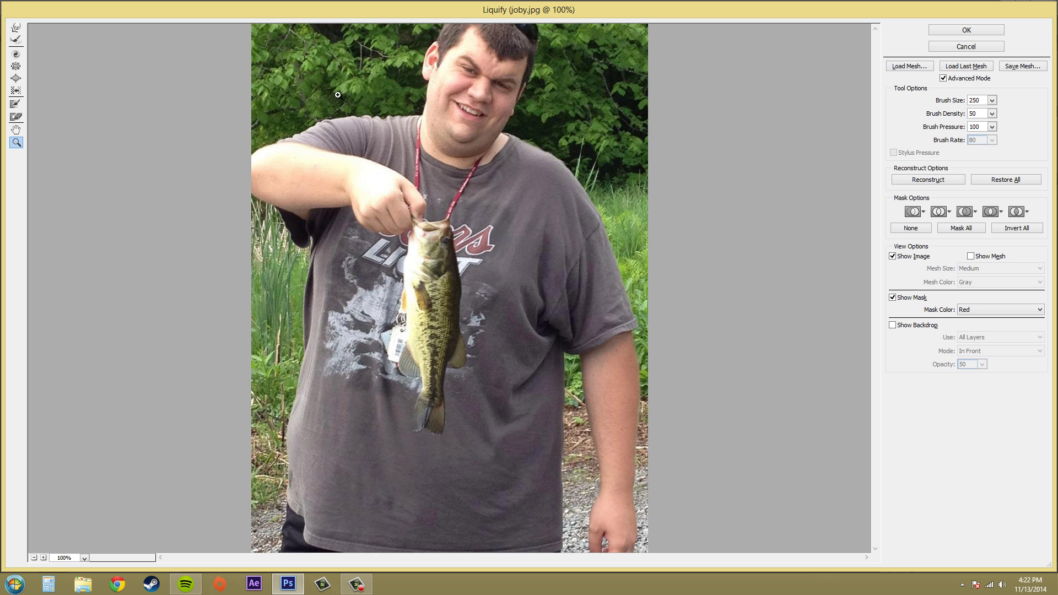
Step: Zoom in on the man and fish by marquee and by single zoom step, returning to 100% each time
mouse_move(385, 71)
left_mouse_down()
mouse_move(516, 246)
mouse_move(576, 386)
left_mouse_up()
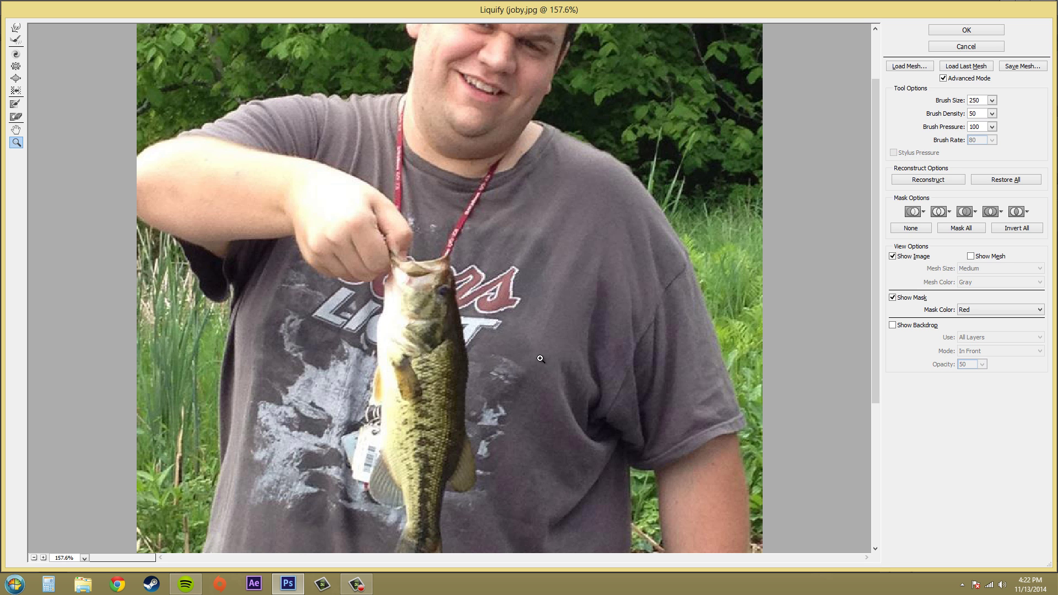
left_click(492, 319, "alt")
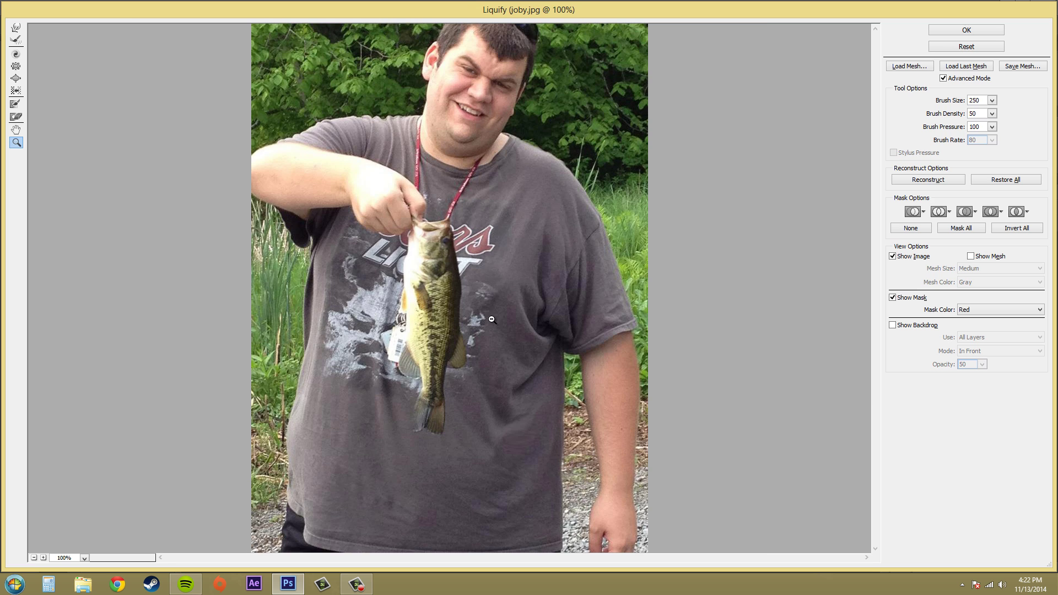
left_click(450, 258)
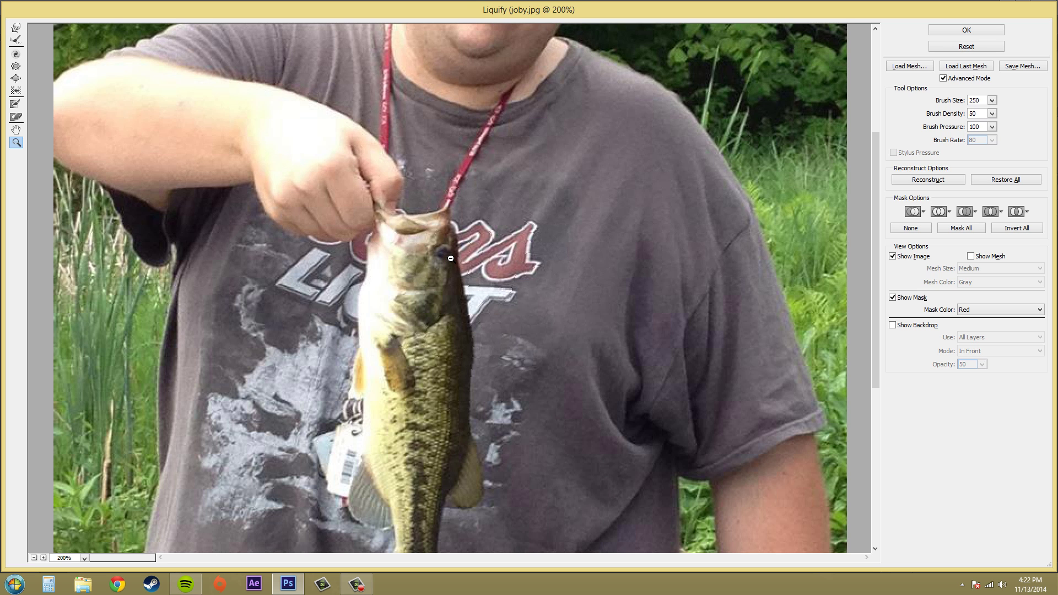
left_click(451, 257, "alt")
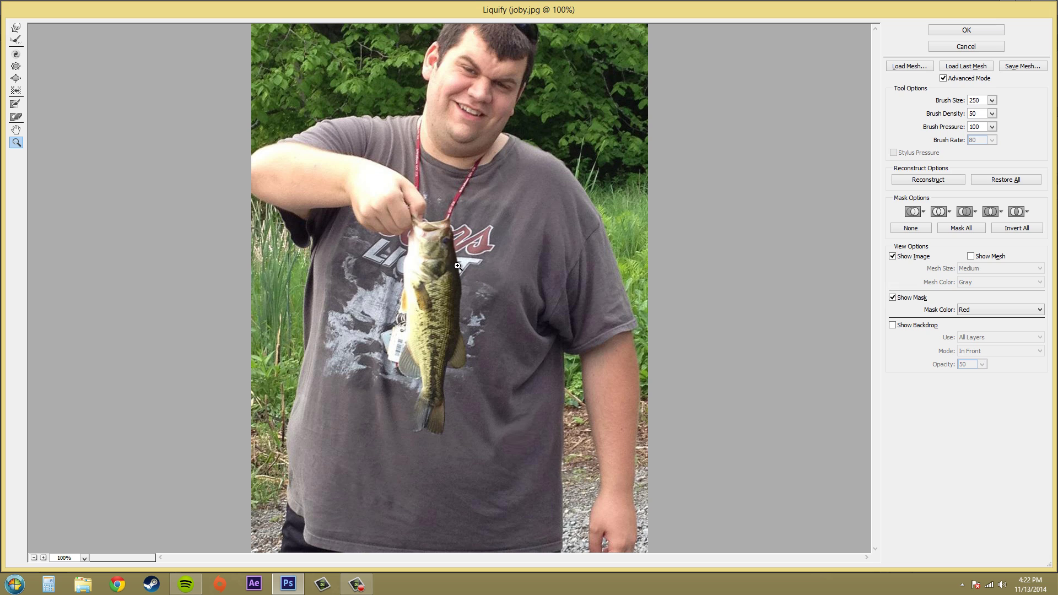
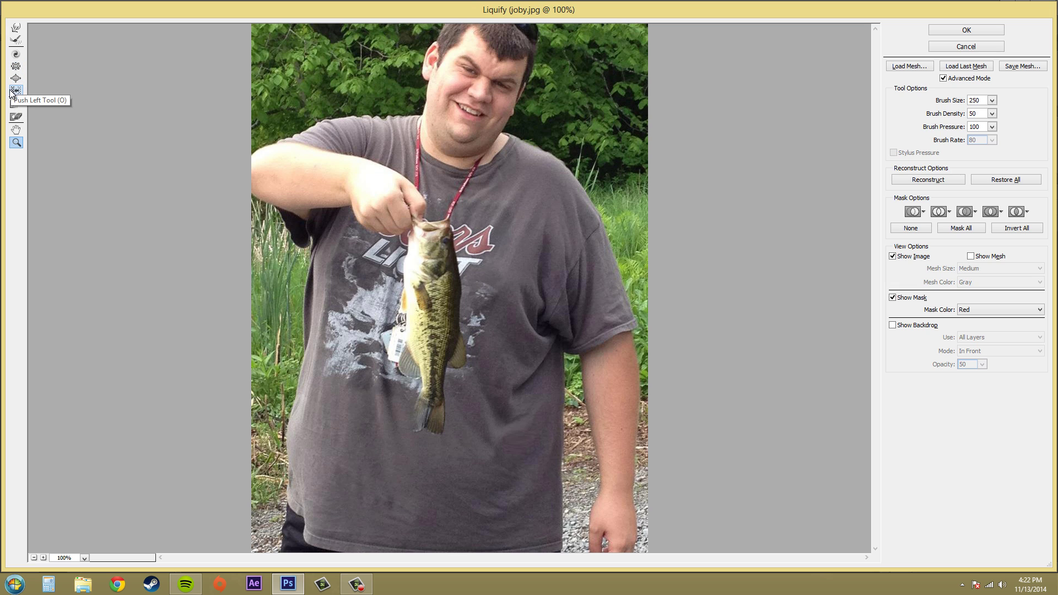
Step: Slim the man with Forward Warp at brush size 900, pushing both sides of the torso, the lower shirt and the hanging arm inward
left_click(15, 30)
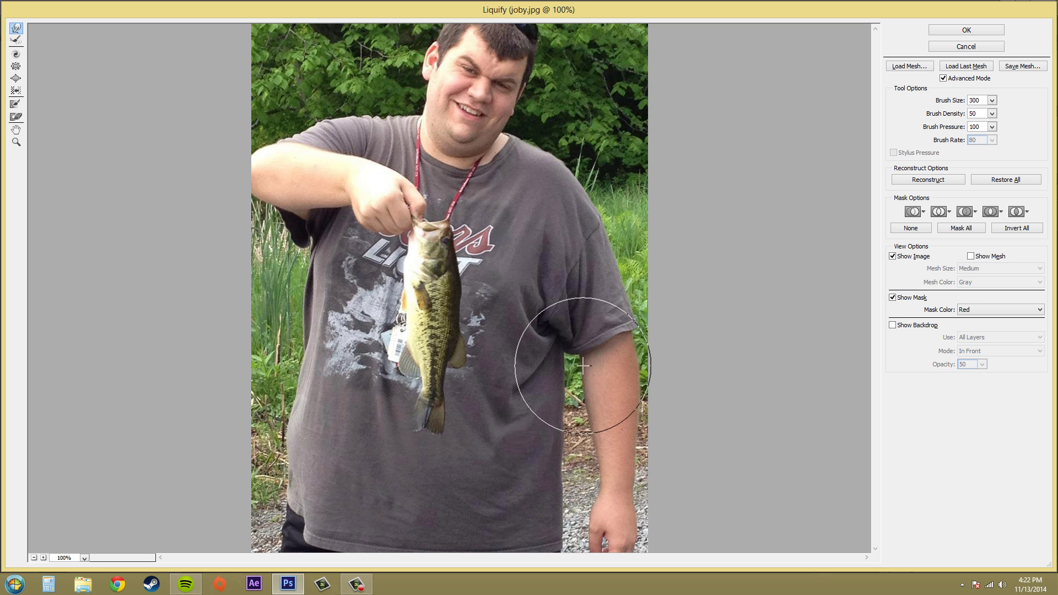
key("bracketright")
key("bracketright")
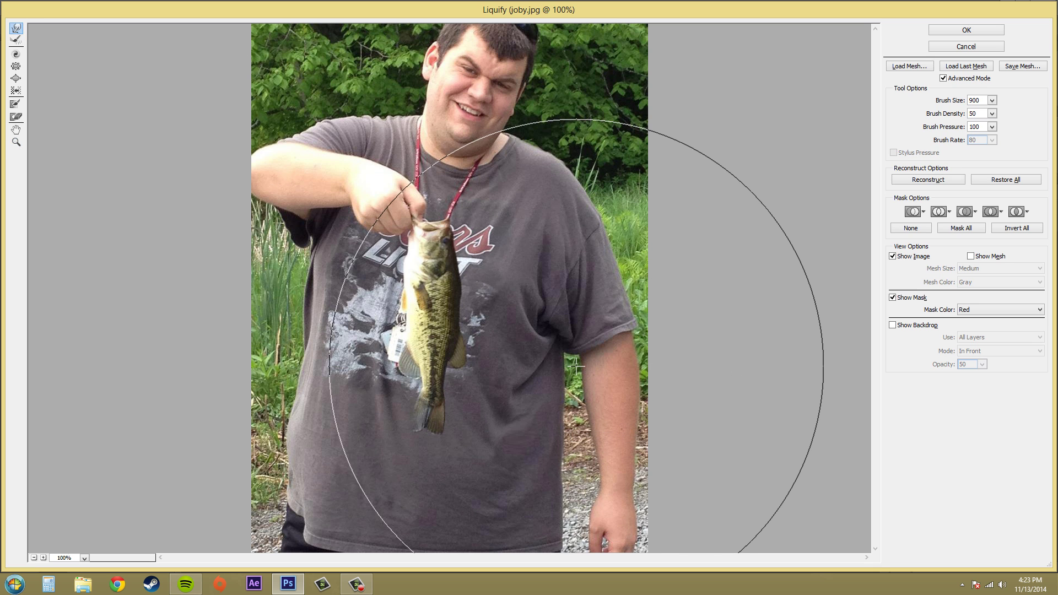
left_click_drag(573, 378, 540, 366)
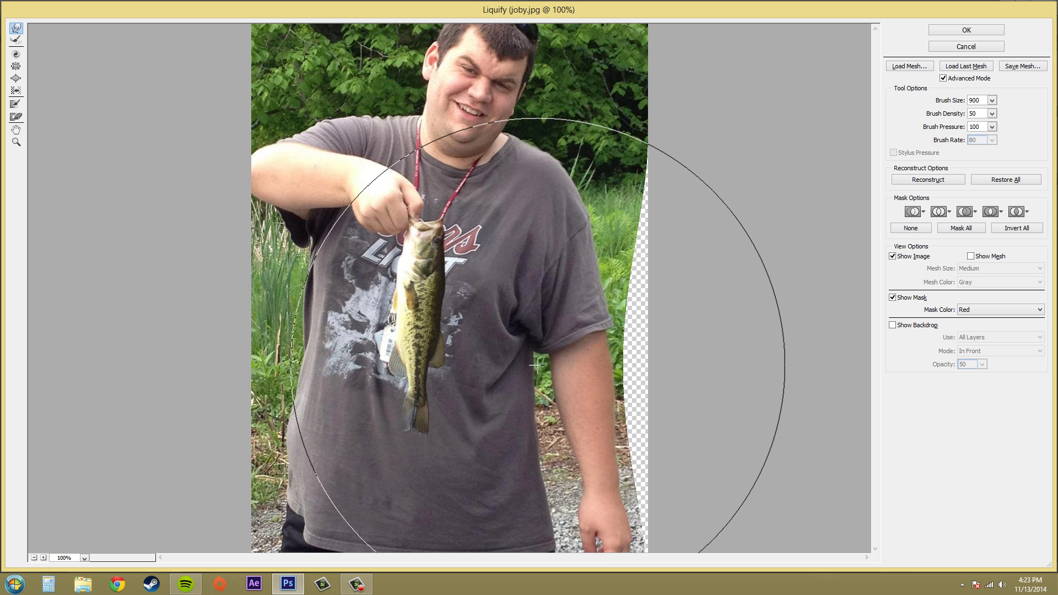
left_click_drag(285, 352, 303, 347)
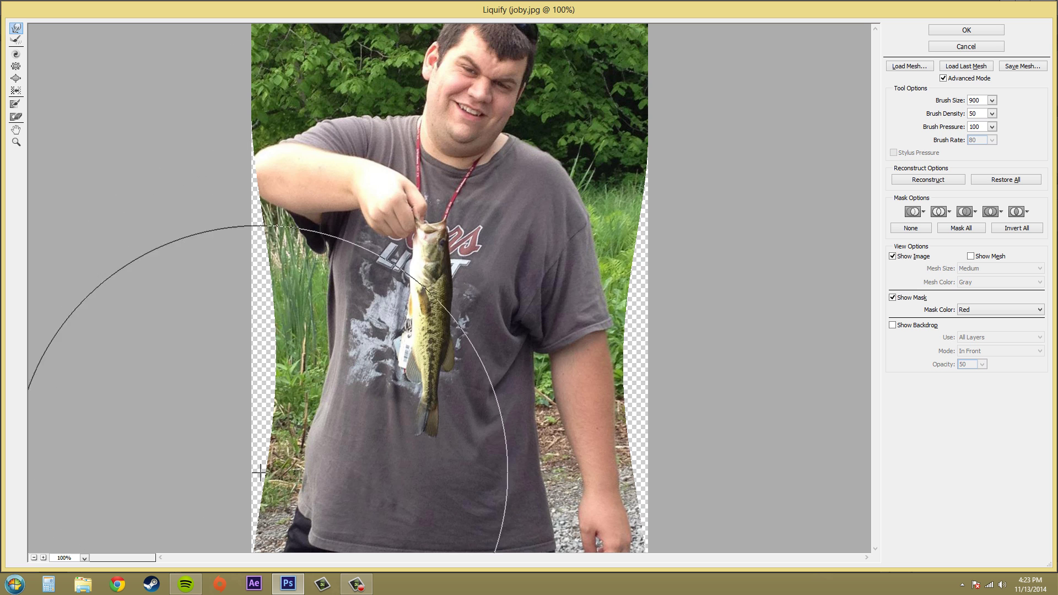
left_click_drag(281, 515, 283, 529)
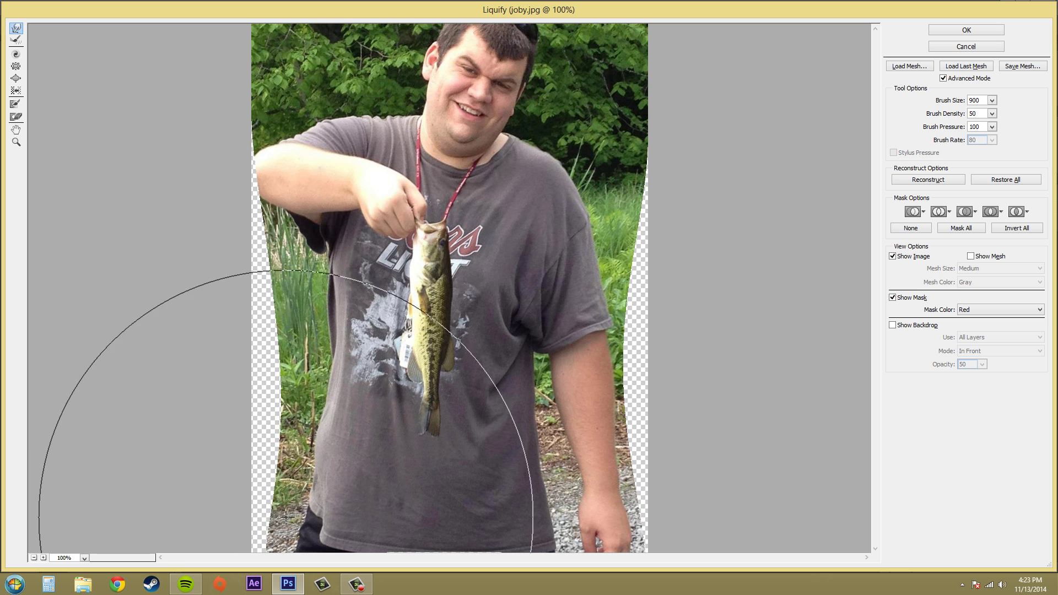
left_click_drag(590, 528, 583, 510)
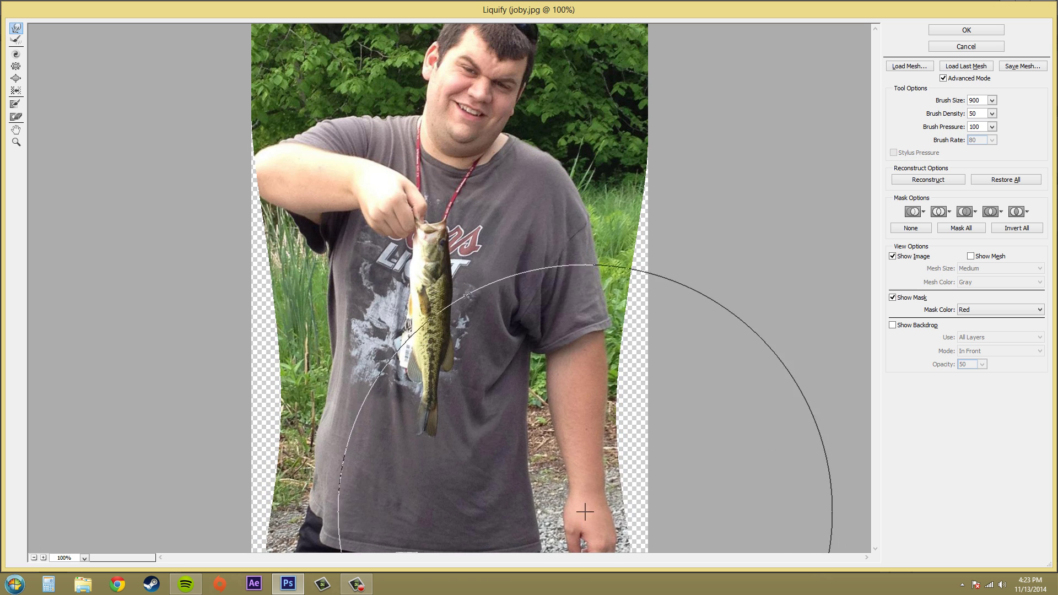
Step: Nudge the head and raised arm inward with Forward Warp, and apply the Liquify filter to the photo
left_click_drag(606, 142, 594, 154)
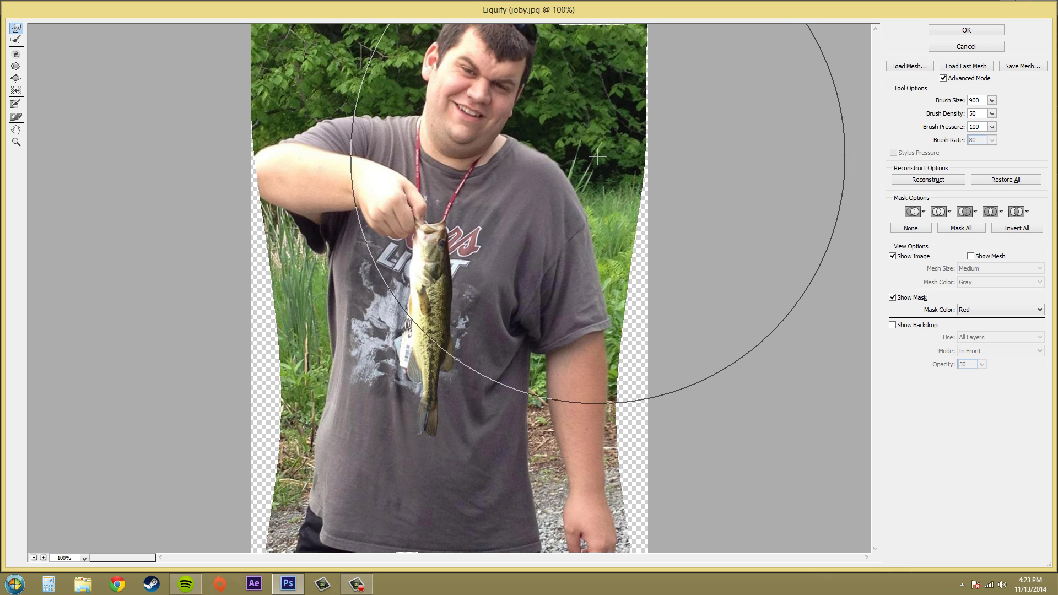
key("ctrl+z")
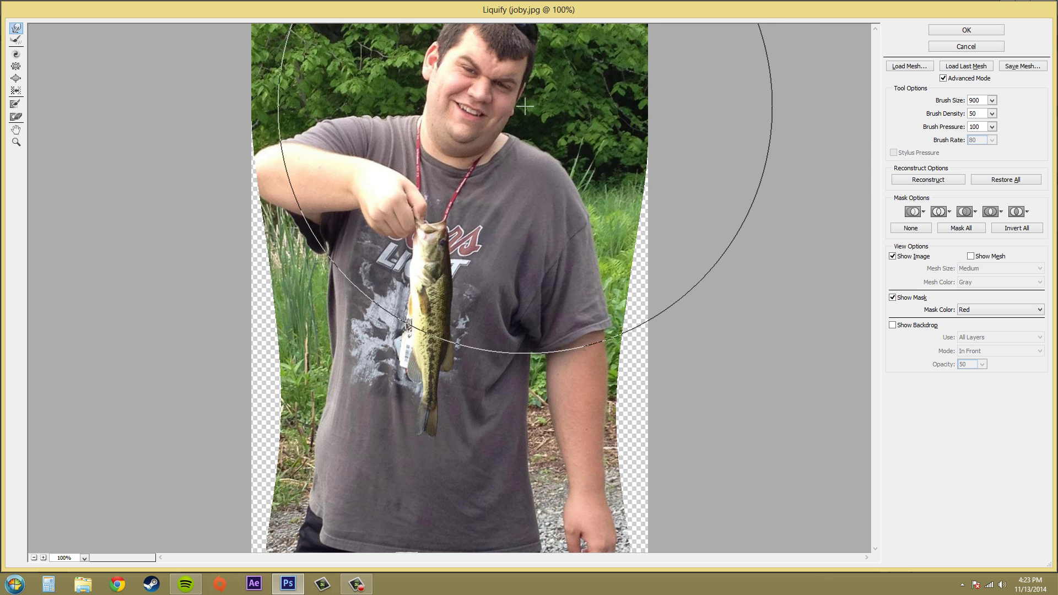
left_click_drag(485, 108, 473, 108)
mouse_move(285, 107)
left_mouse_down()
mouse_move(275, 103)
mouse_move(299, 97)
mouse_move(284, 99)
left_mouse_up()
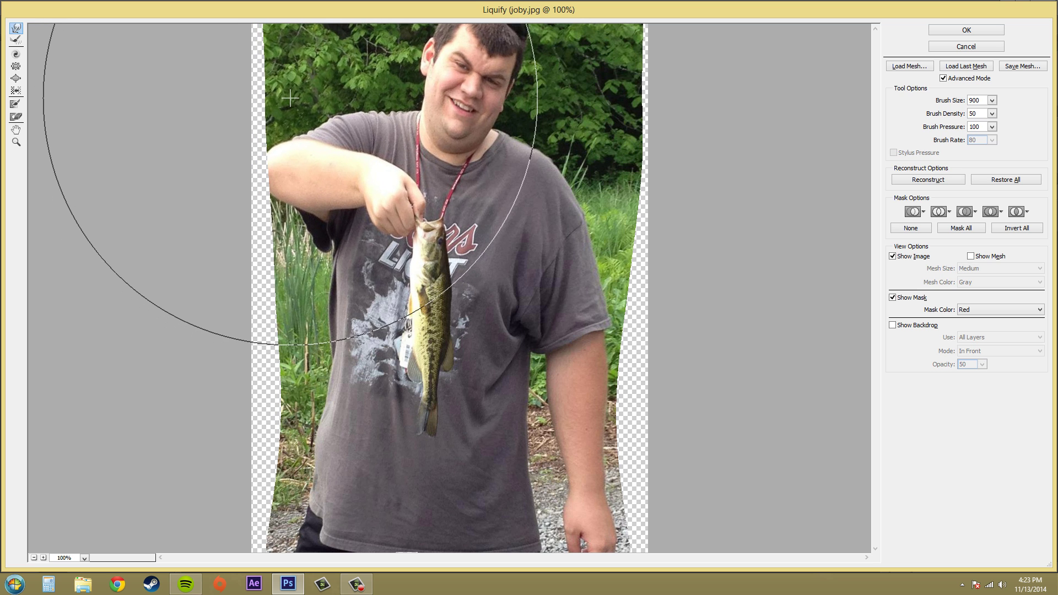
left_click(951, 28)
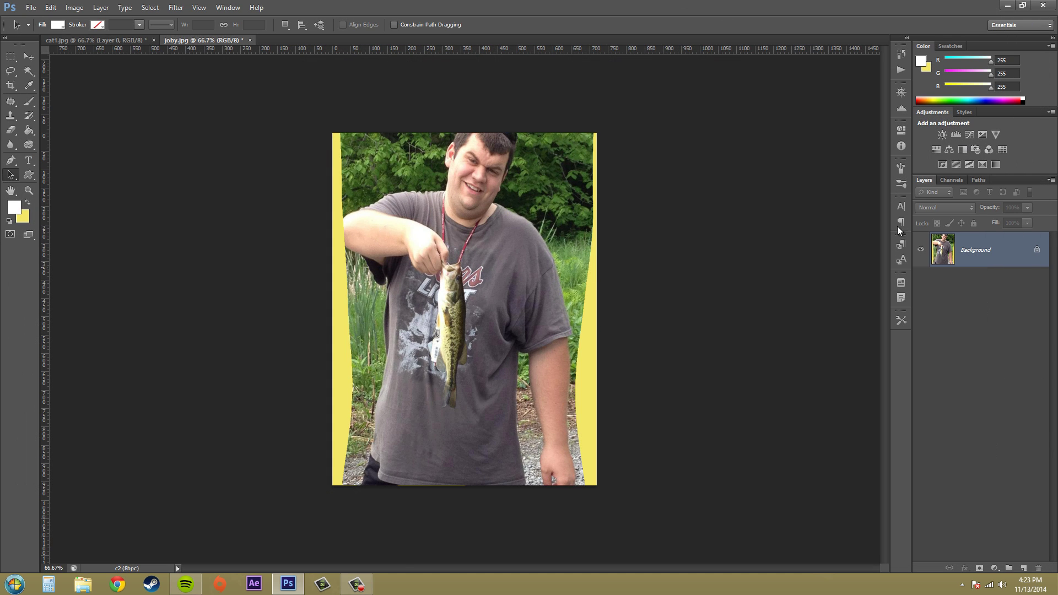
Step: Convert the locked Background into a regular layer named Layer 0
double_click(980, 255)
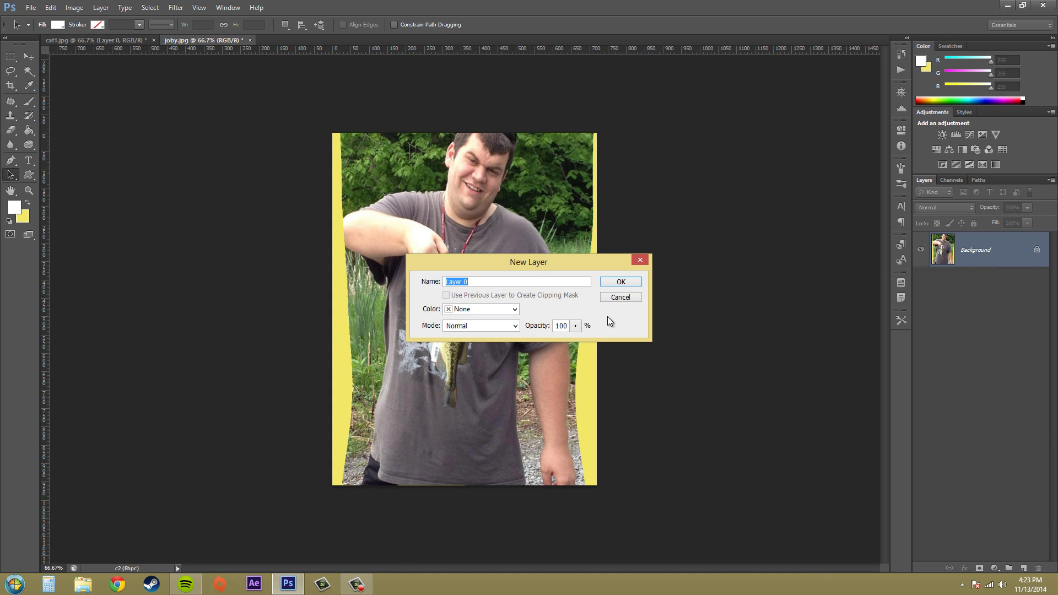
left_click(631, 283)
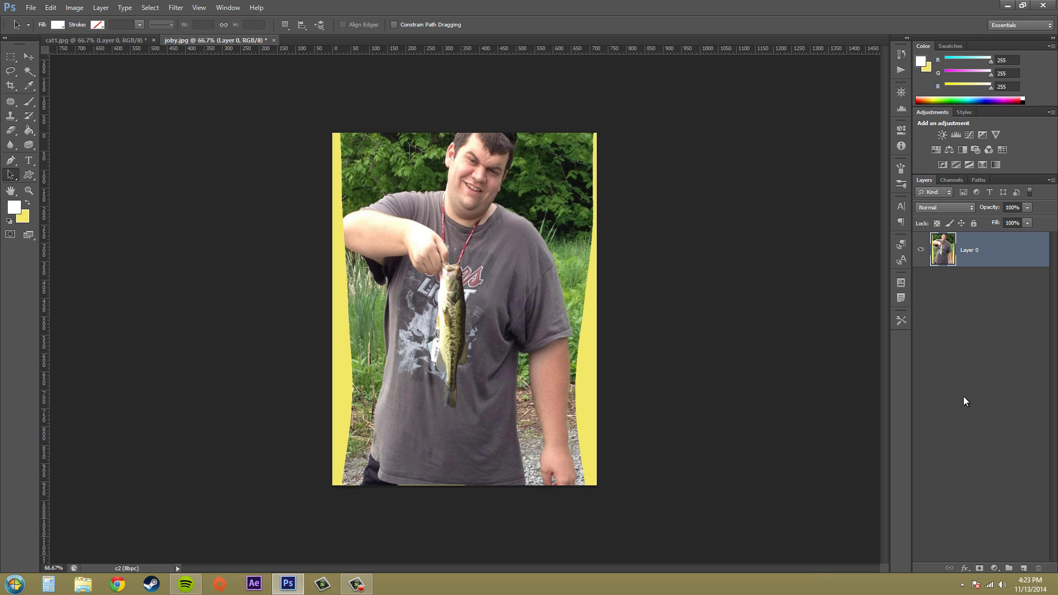